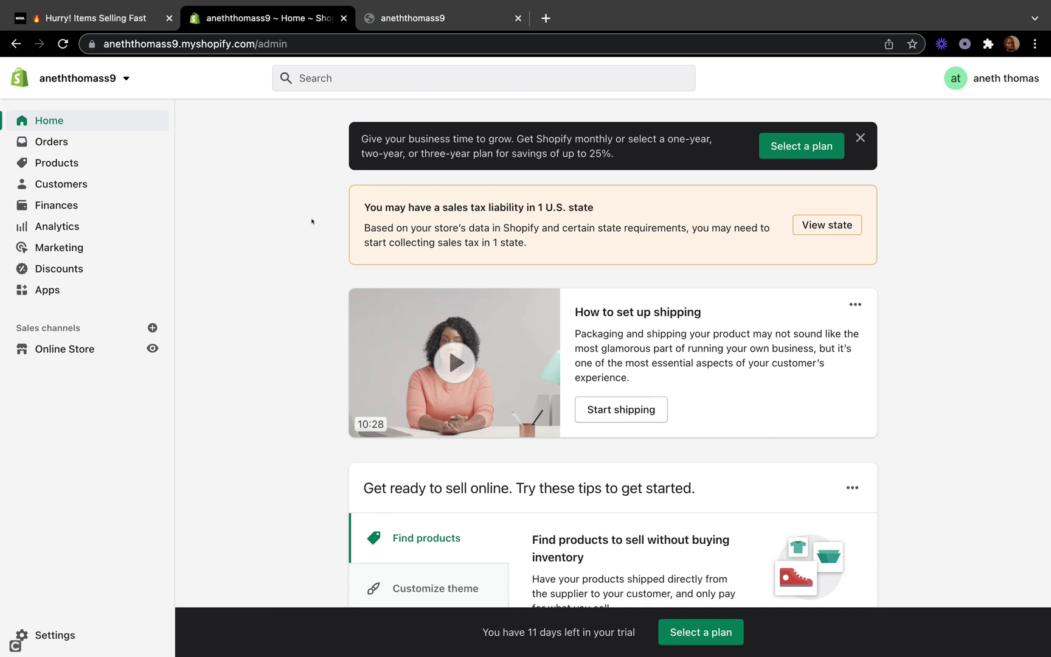
- Examine the coffee storefront's navigation bar and the drop-down category menus on the Fashion Nova site
{"action": "left_click", "coordinate": [435, 19]}
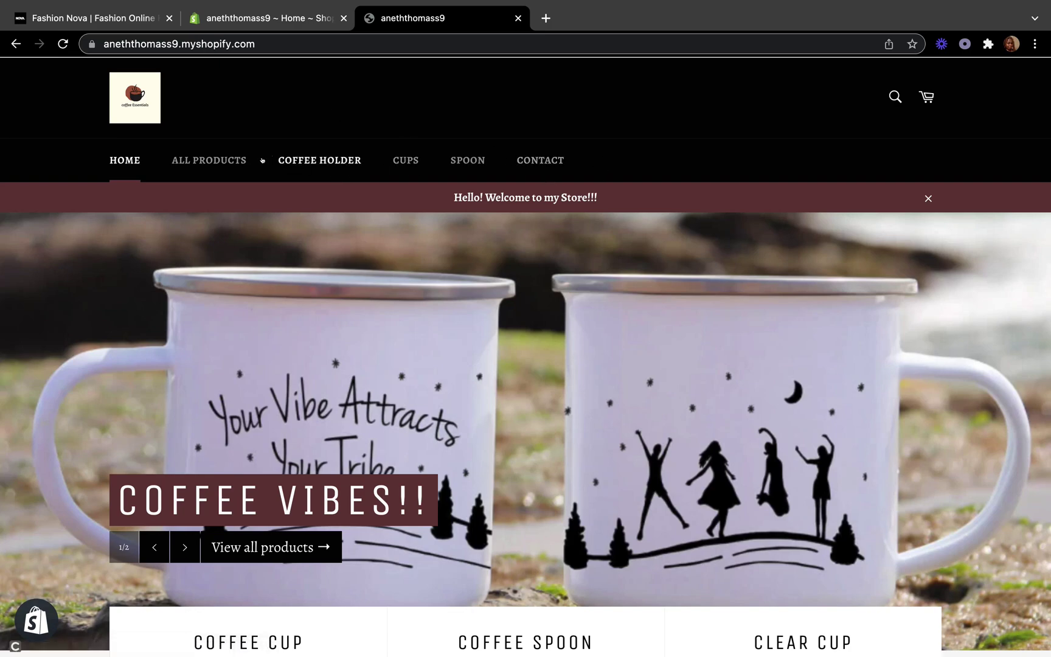
{"action": "left_click", "coordinate": [88, 20]}
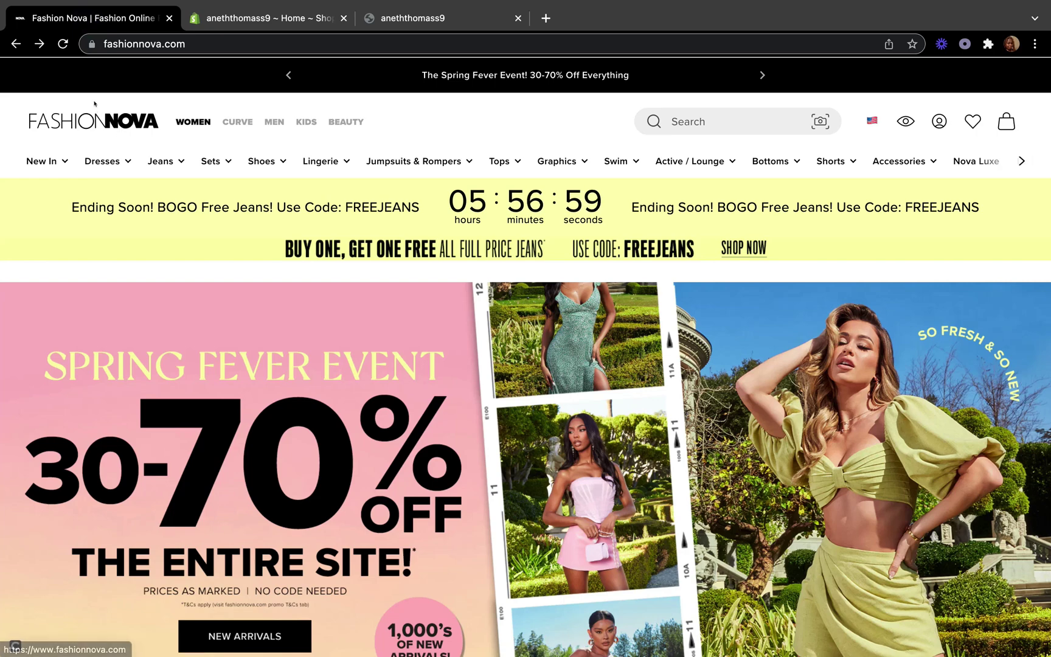
{"action": "mouse_move", "coordinate": [35, 149]}
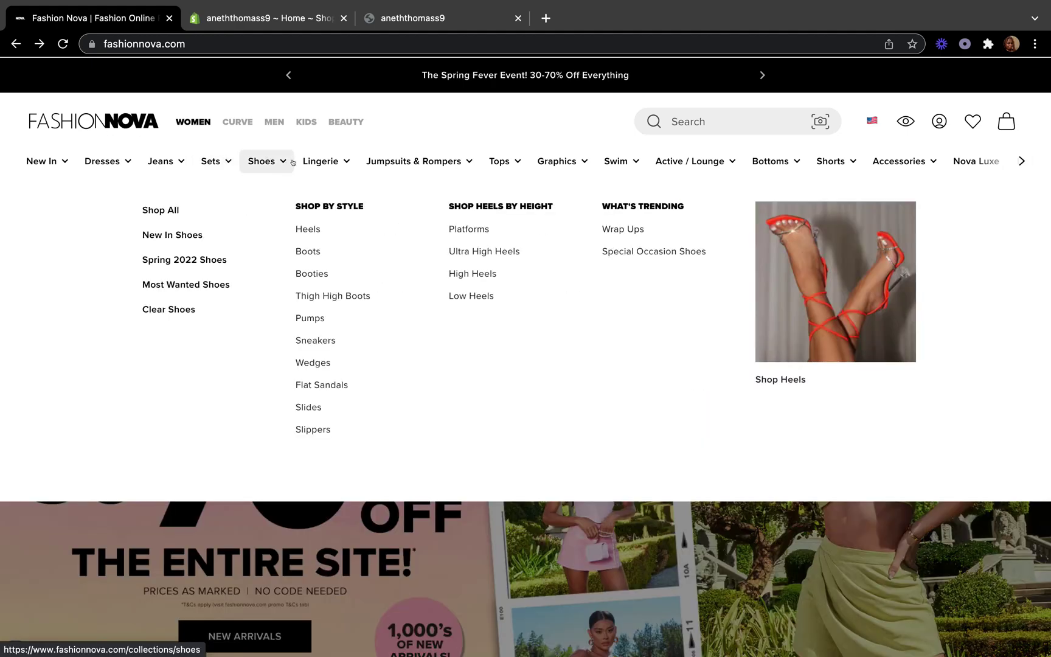
{"action": "mouse_move", "coordinate": [325, 159]}
{"action": "mouse_move", "coordinate": [421, 160]}
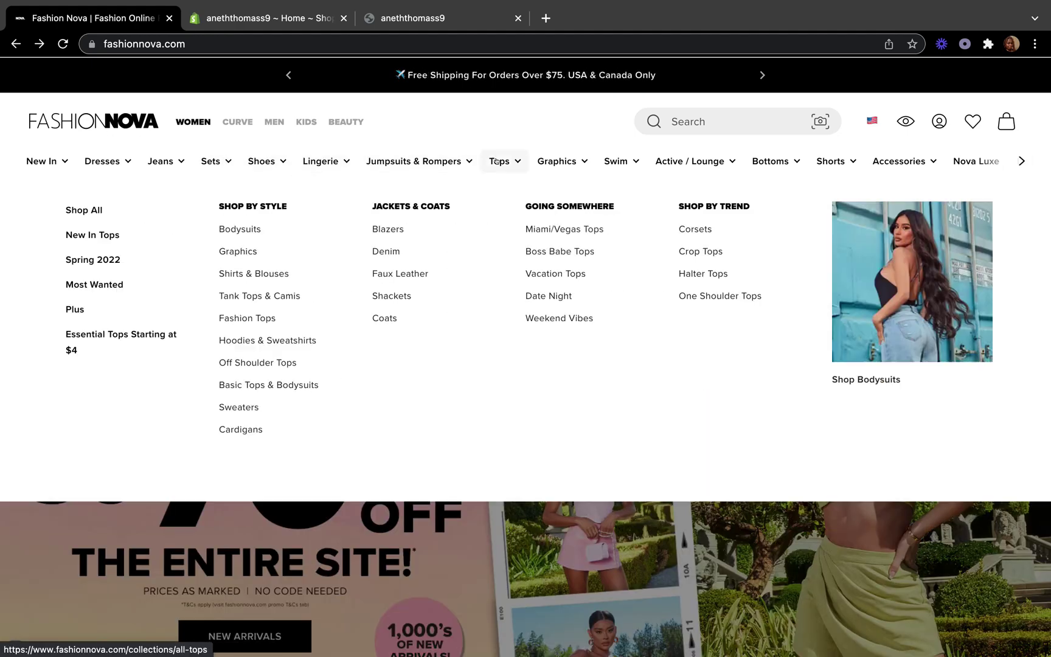
{"action": "mouse_move", "coordinate": [650, 155]}
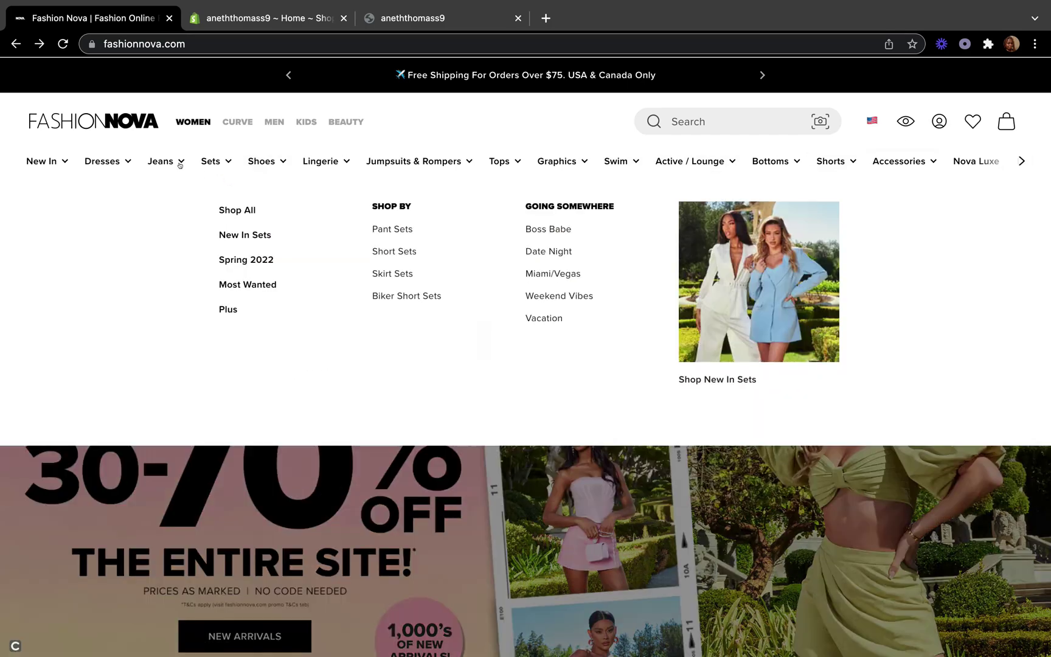
{"action": "mouse_move", "coordinate": [172, 161]}
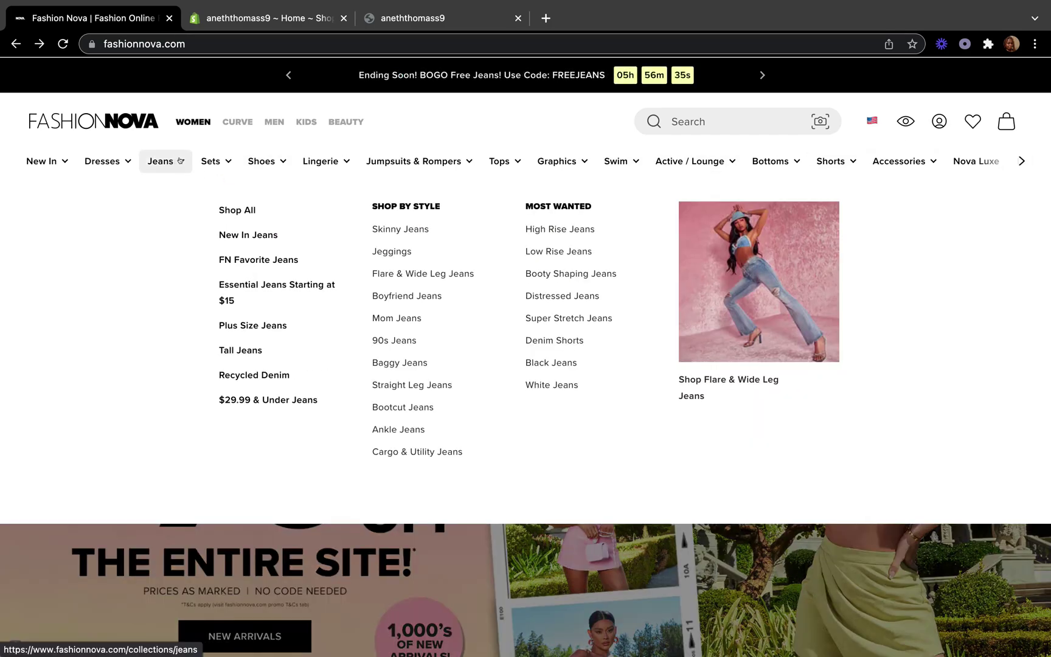
{"action": "mouse_move", "coordinate": [113, 175]}
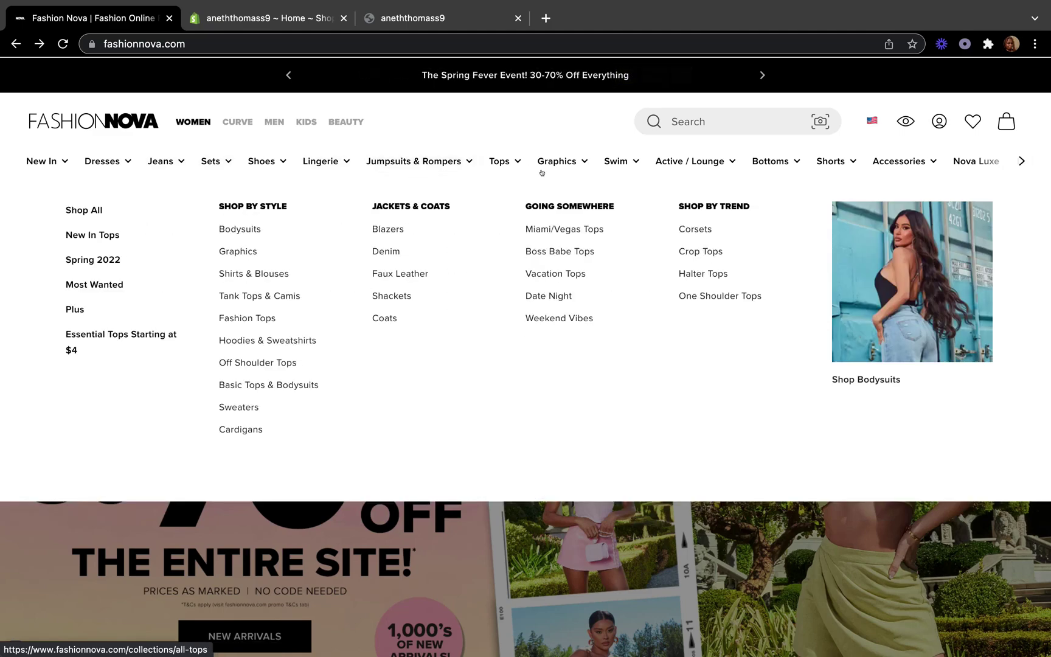
{"action": "mouse_move", "coordinate": [157, 181]}
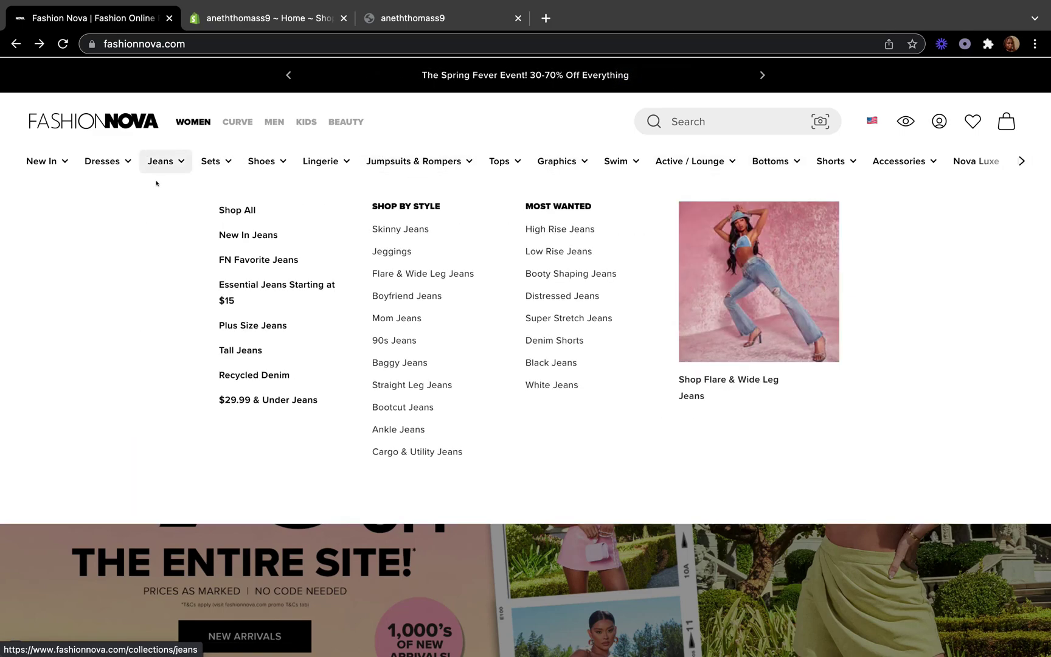
{"action": "mouse_move", "coordinate": [267, 163]}
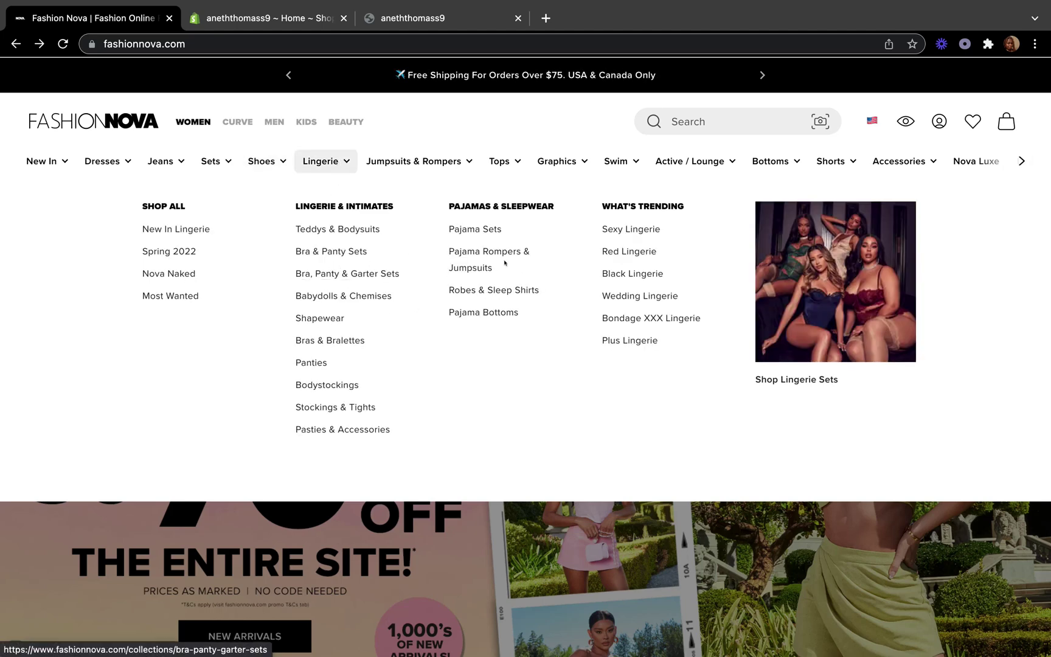
{"action": "mouse_move", "coordinate": [214, 162]}
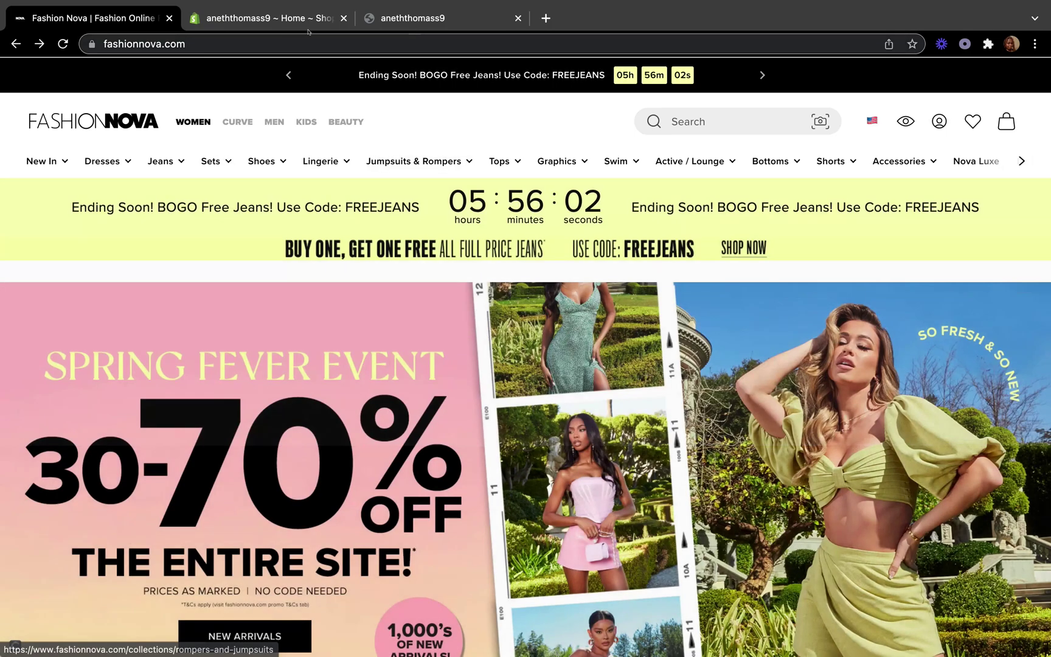
- Compare the coffee storefront's navigation bar with Fashion Nova's Jumpsuits & Rompers, Dresses and Jeans drop-down menus
{"action": "left_click", "coordinate": [275, 18]}
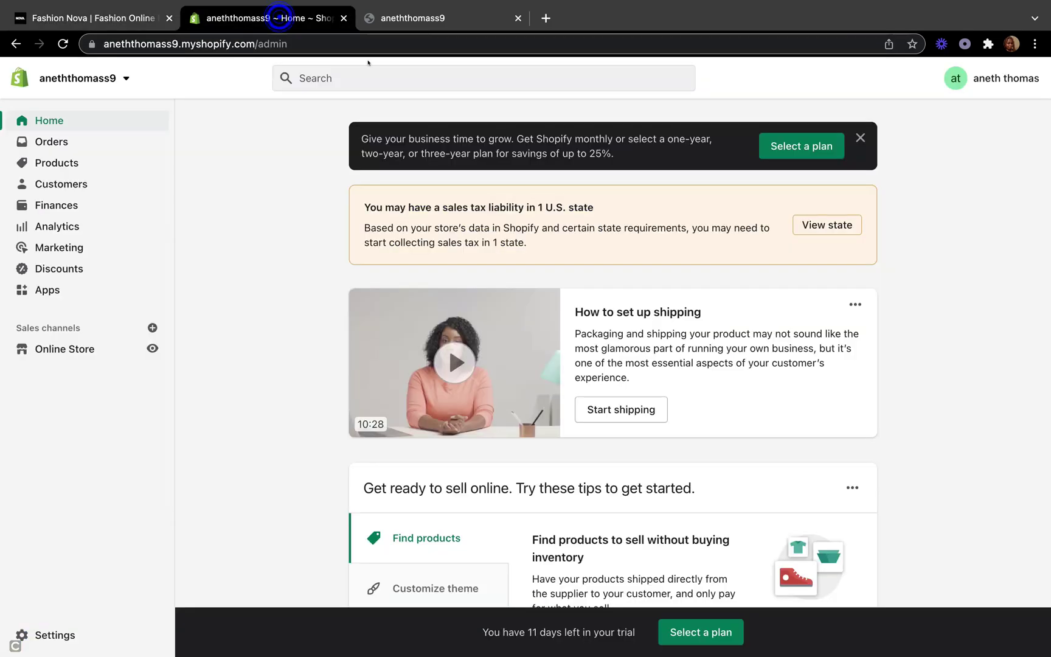
{"action": "left_click", "coordinate": [409, 18]}
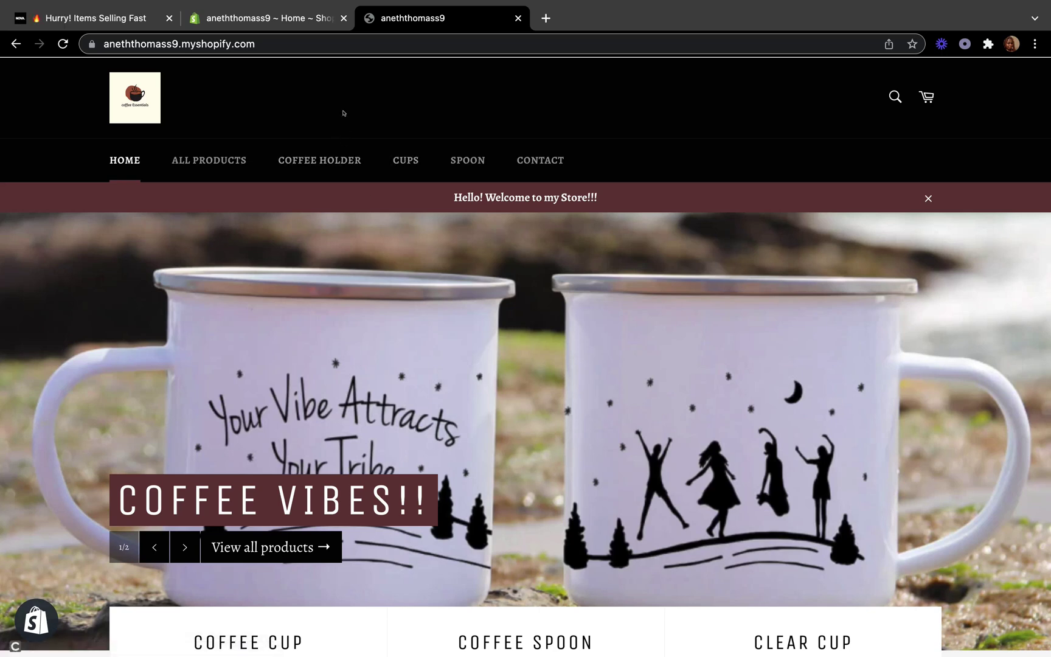
{"action": "key", "text": "ctrl+Tab"}
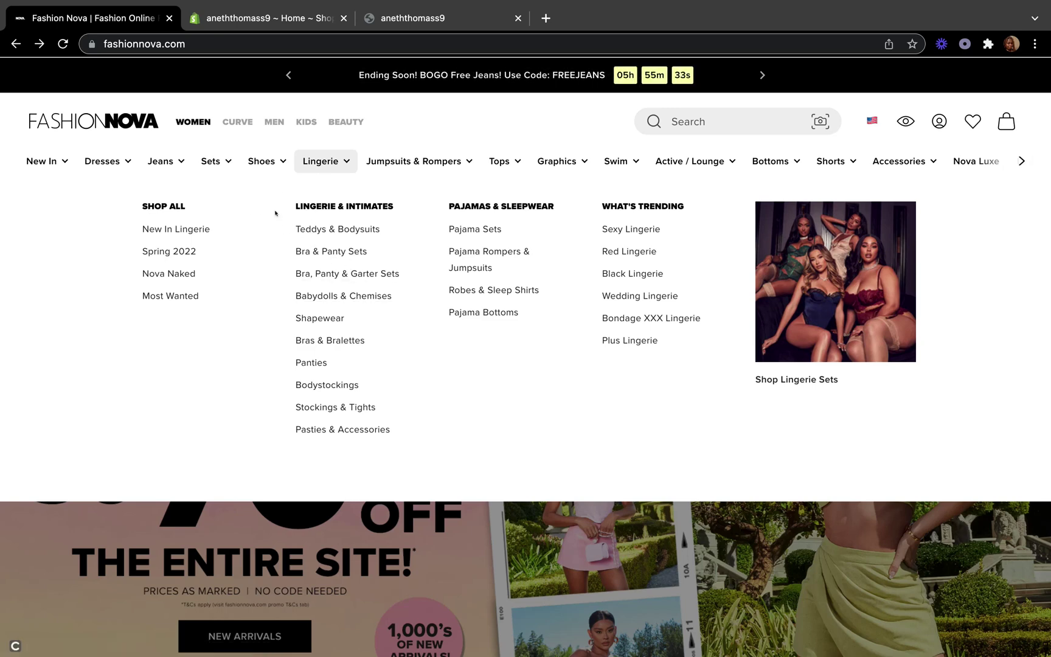
{"action": "mouse_move", "coordinate": [419, 160]}
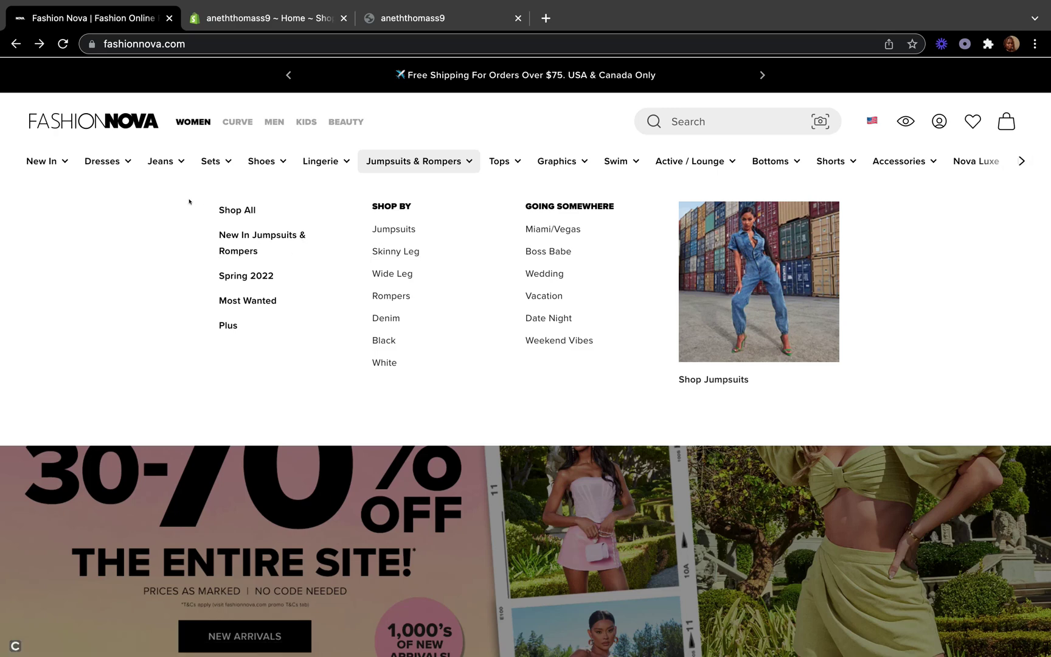
{"action": "mouse_move", "coordinate": [113, 160]}
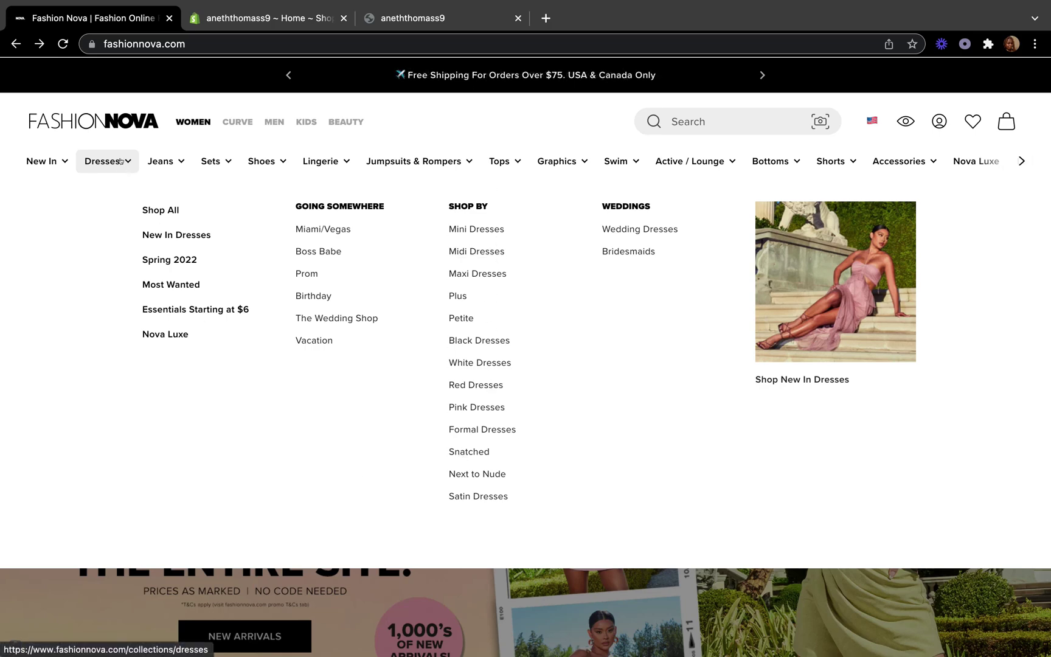
{"action": "mouse_move", "coordinate": [162, 162]}
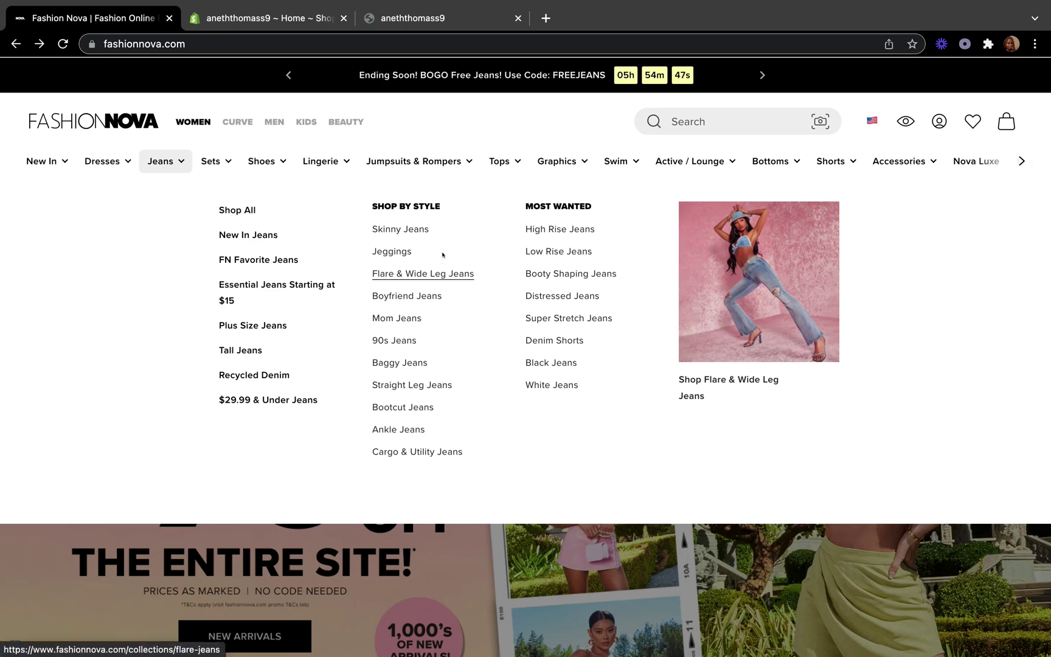
- Open the online store's Main menu for editing in the Shopify admin, and check the coffee storefront and Fashion Nova navigation bars
{"action": "key", "text": "ctrl+Tab"}
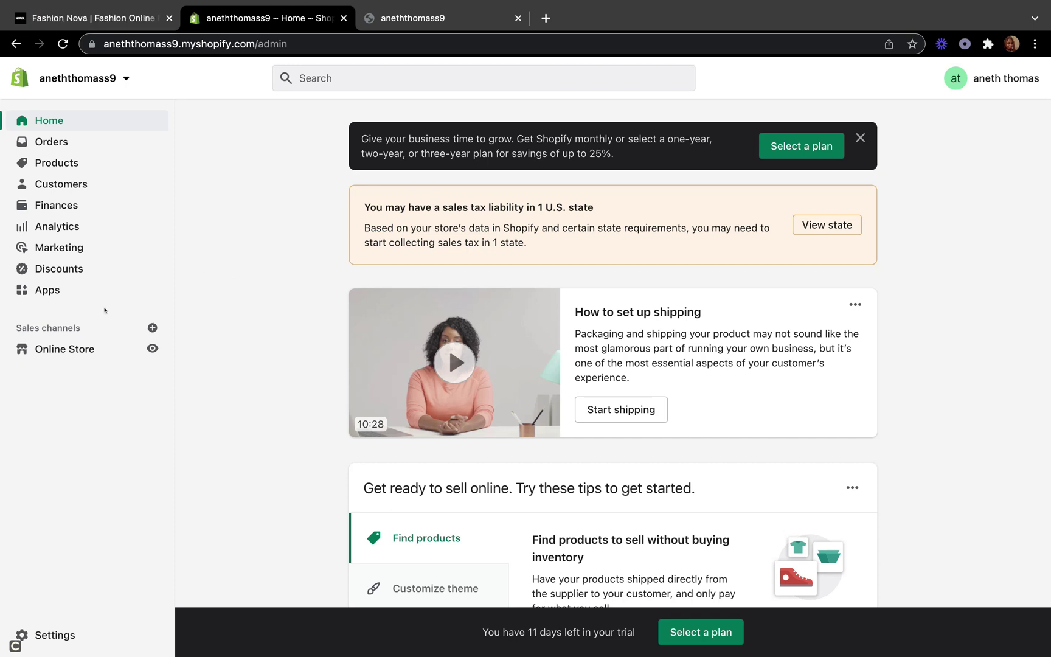
{"action": "left_click", "coordinate": [54, 356]}
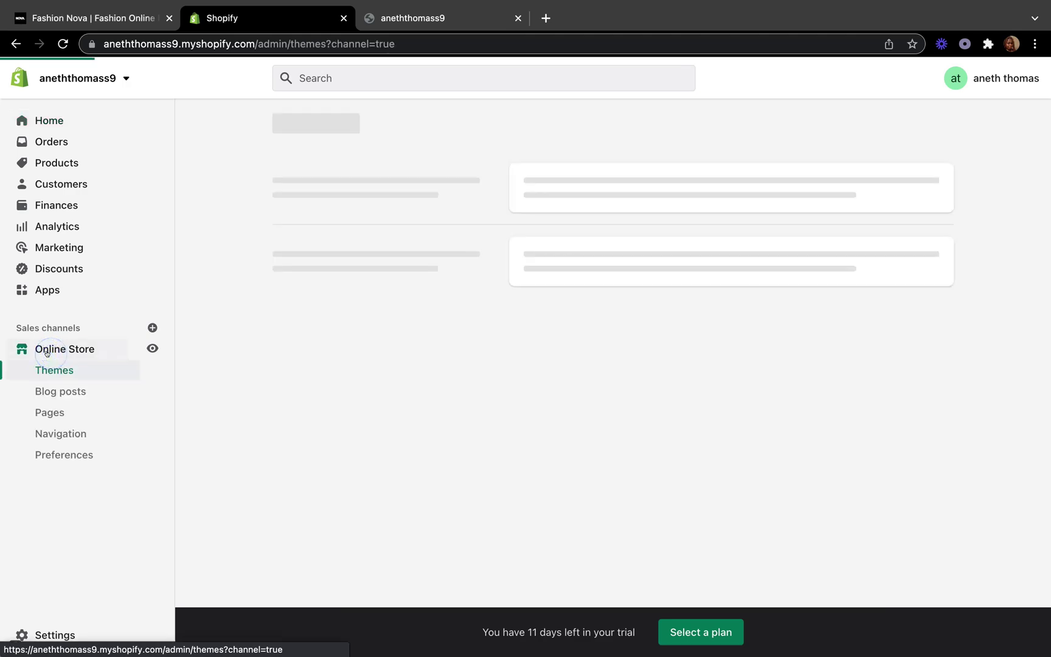
{"action": "left_click", "coordinate": [87, 431]}
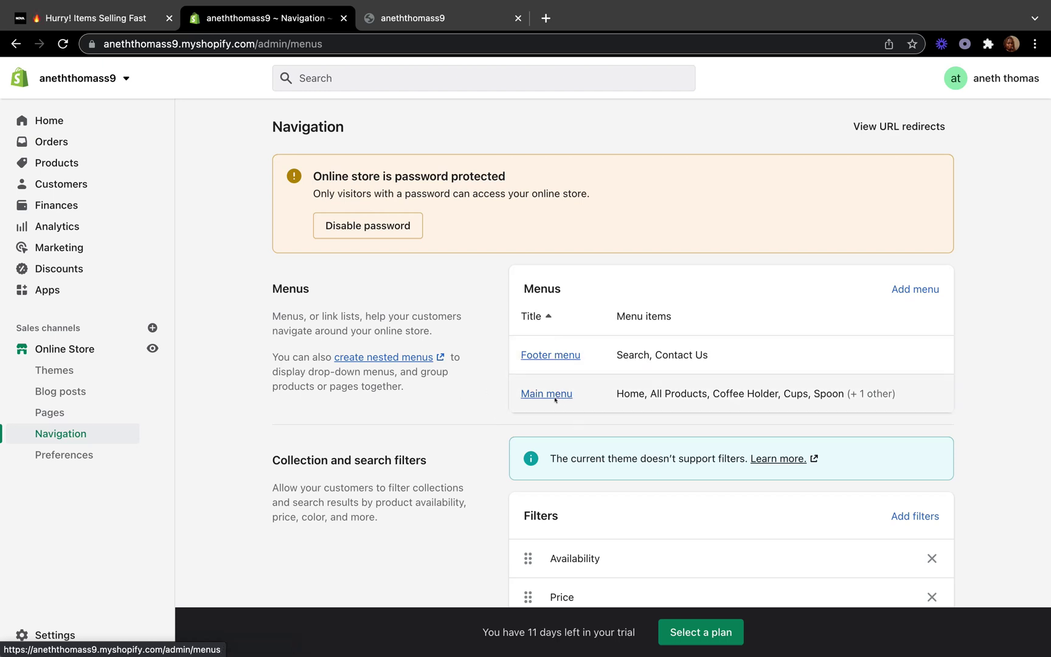
{"action": "left_click", "coordinate": [548, 393]}
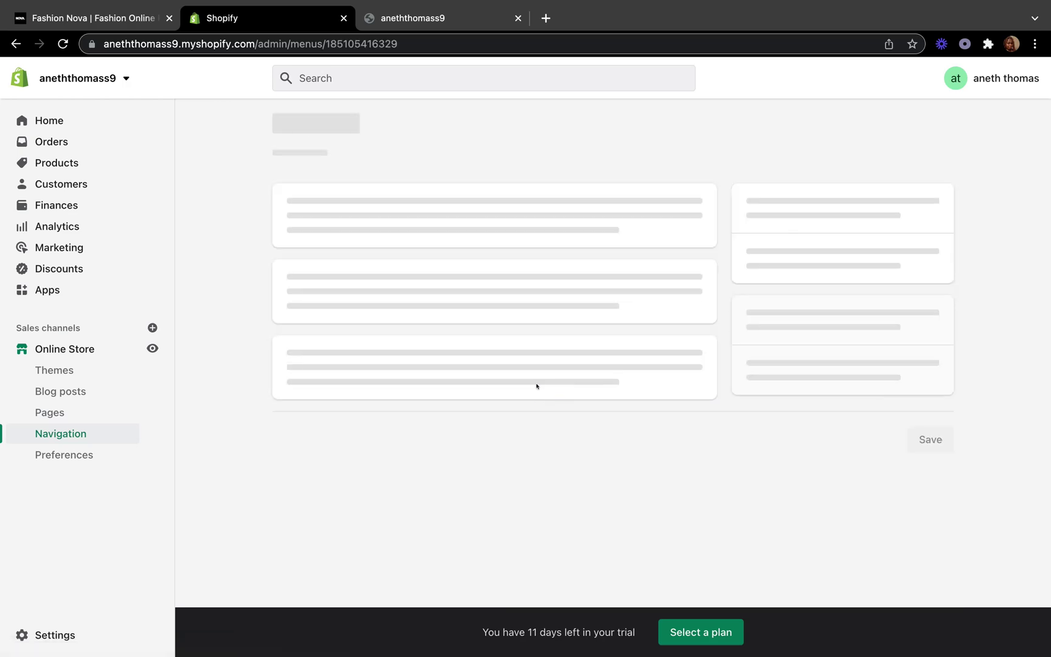
{"action": "key", "text": "ctrl+Tab"}
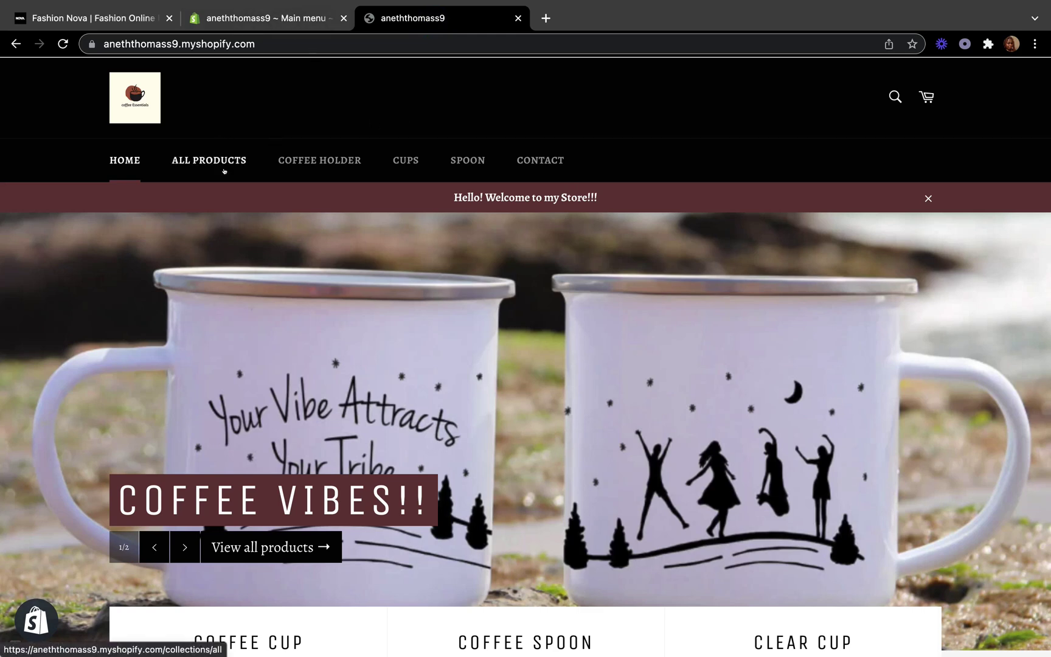
{"action": "left_click", "coordinate": [97, 17]}
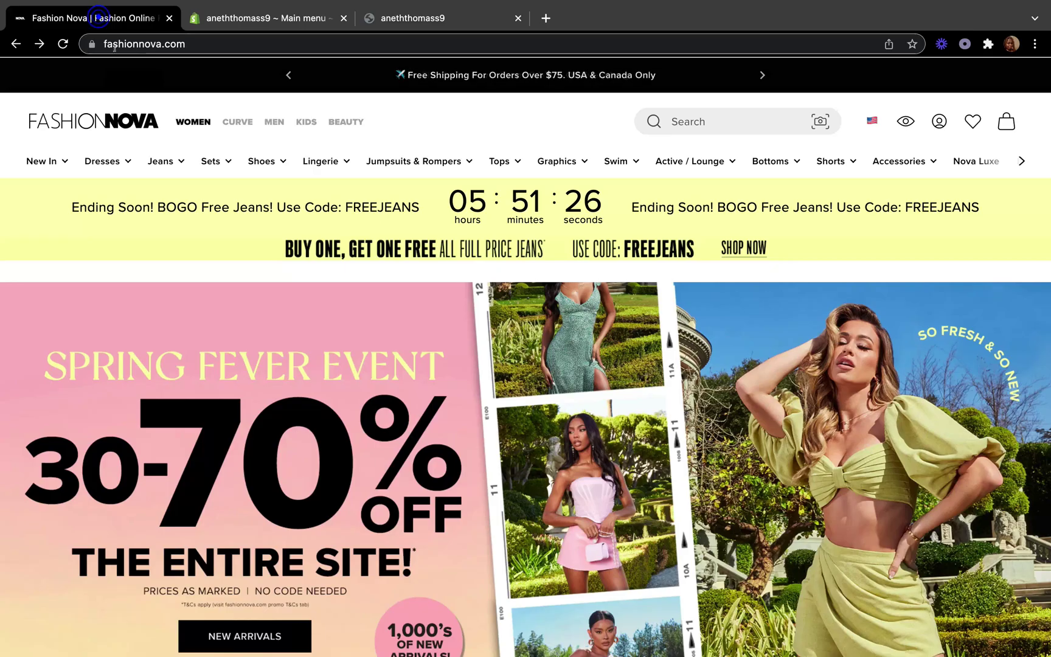
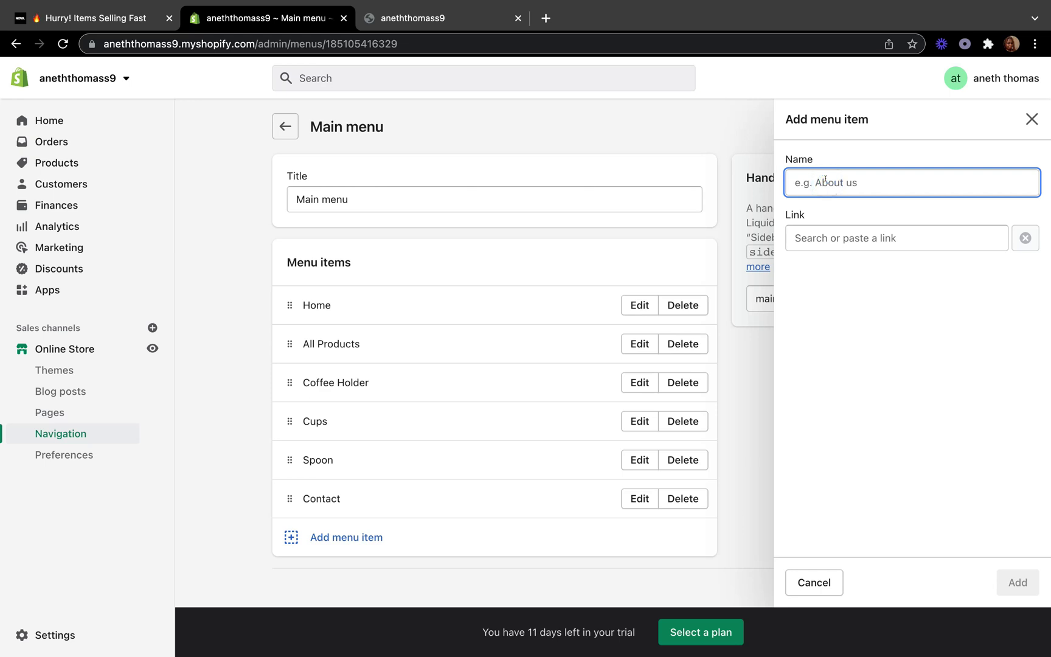
- Add a menu item named "Clear Cup" to the store's Main menu, linked to the CLEAR CUP collection
{"action": "type", "text": "C"}
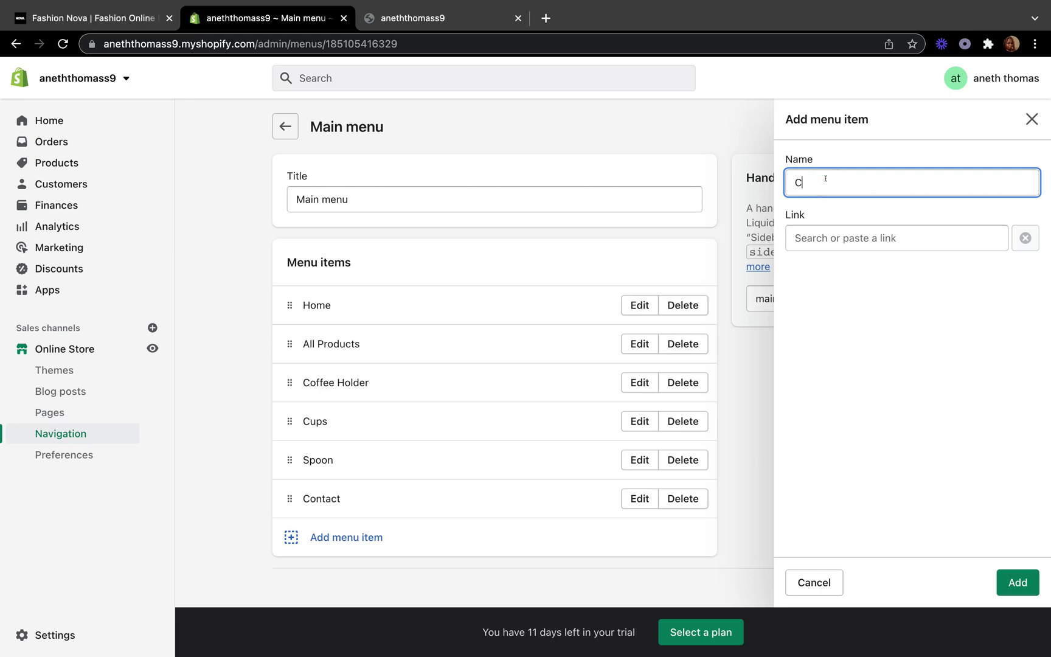
{"action": "type", "text": "lear CUP"}
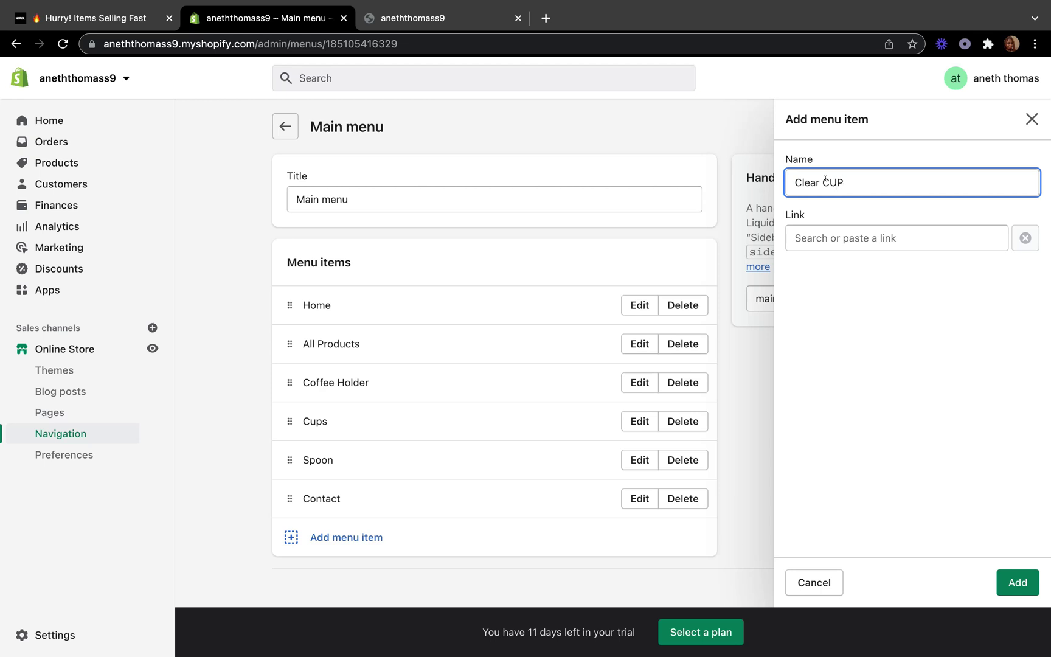
{"action": "key", "text": "BackSpace"}
{"action": "key", "text": "BackSpace"}
{"action": "key", "text": "BackSpace"}
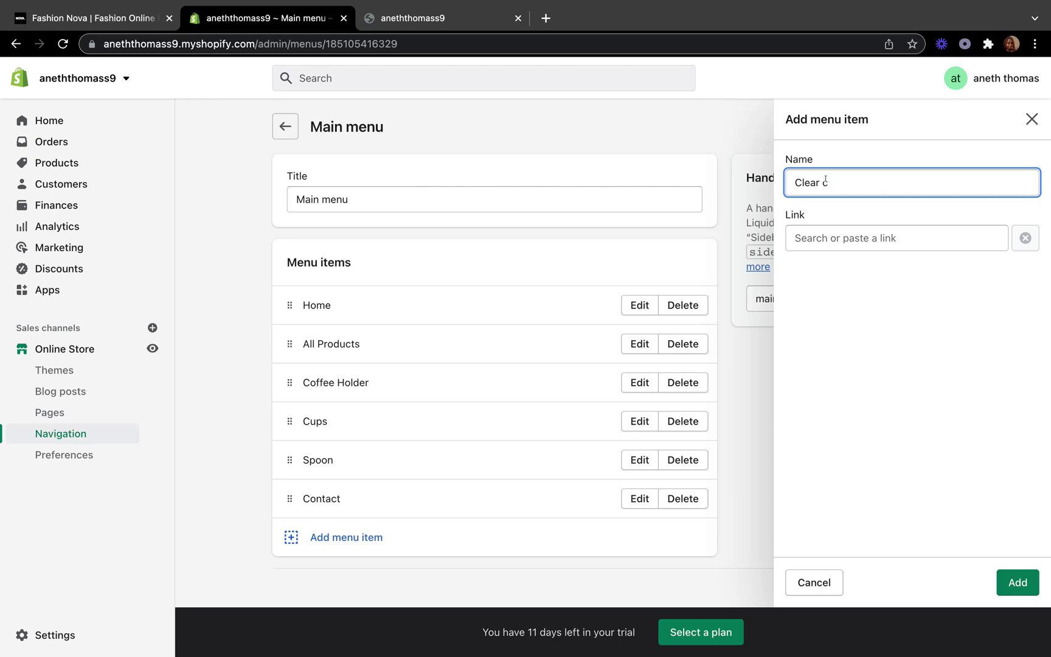
{"action": "type", "text": "Cup"}
{"action": "key", "text": "Tab"}
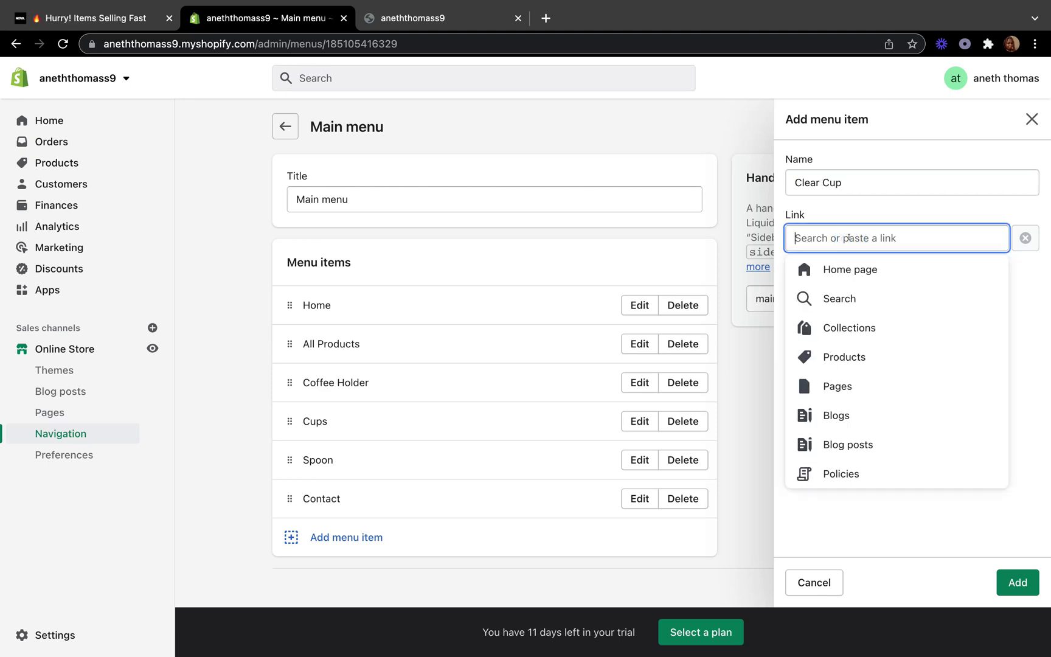
{"action": "left_click", "coordinate": [829, 326]}
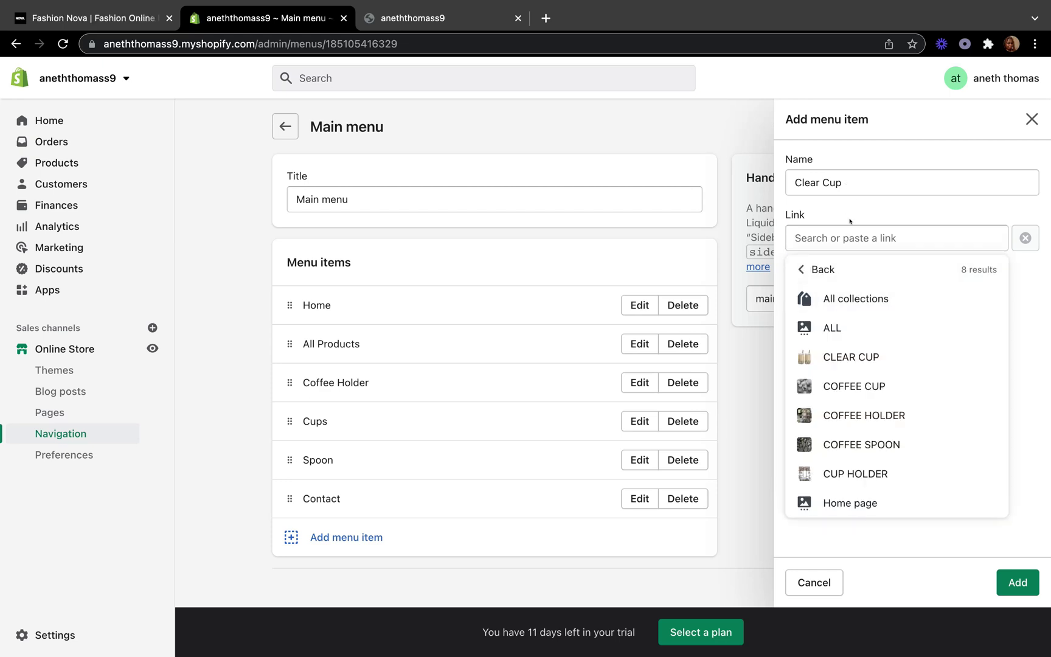
{"action": "left_click", "coordinate": [851, 356]}
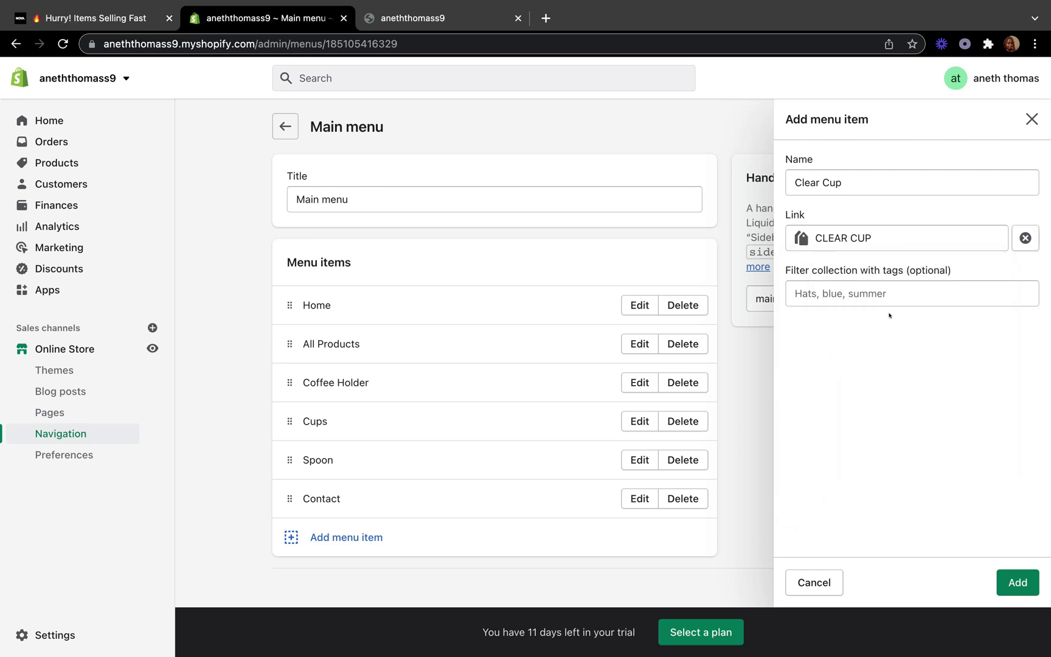
{"action": "left_click", "coordinate": [1019, 584]}
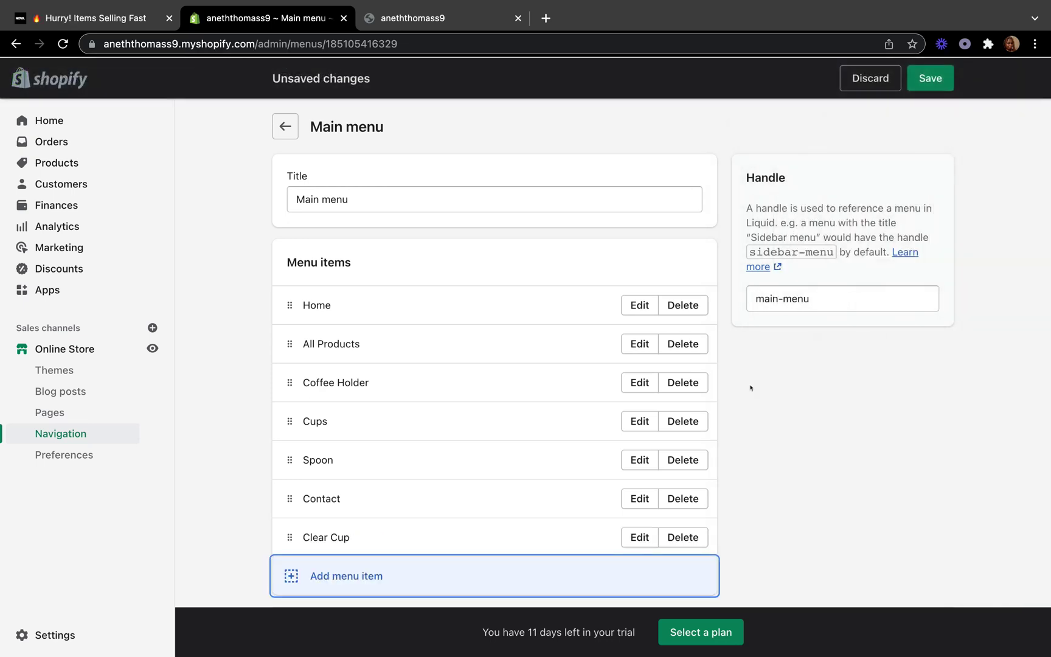
- Add a menu item named "Coffee Cup" to the Main menu, linked to the COFFEE CUP collection
{"action": "scroll", "coordinate": [750, 388], "scroll_direction": "down", "scroll_amount": 2}
{"action": "left_click", "coordinate": [286, 531]}
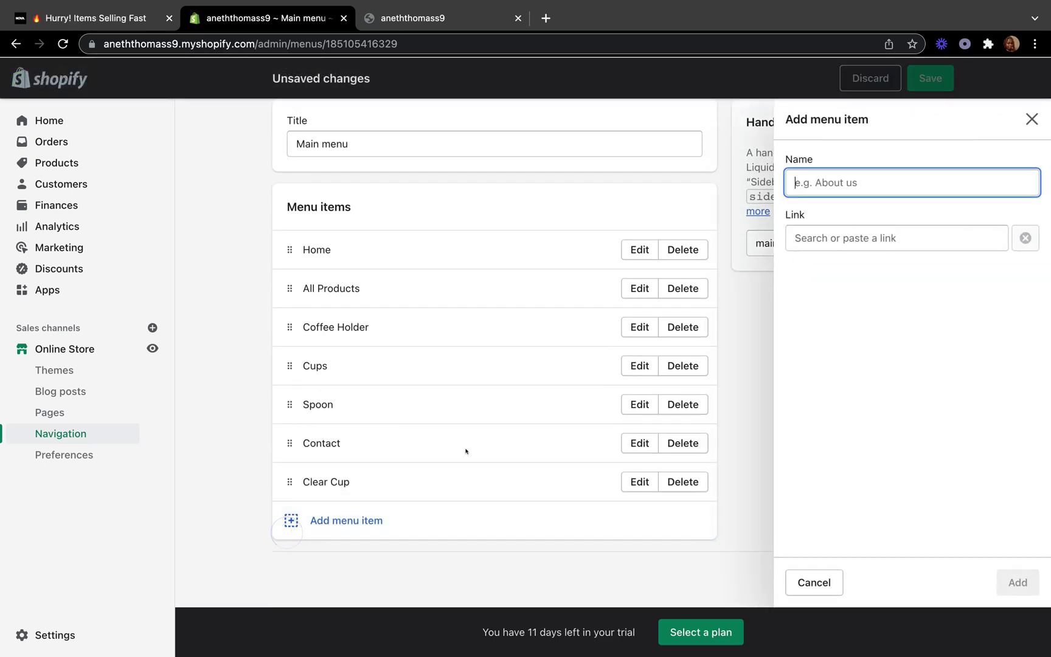
{"action": "left_click", "coordinate": [824, 178]}
{"action": "type", "text": "Coff"}
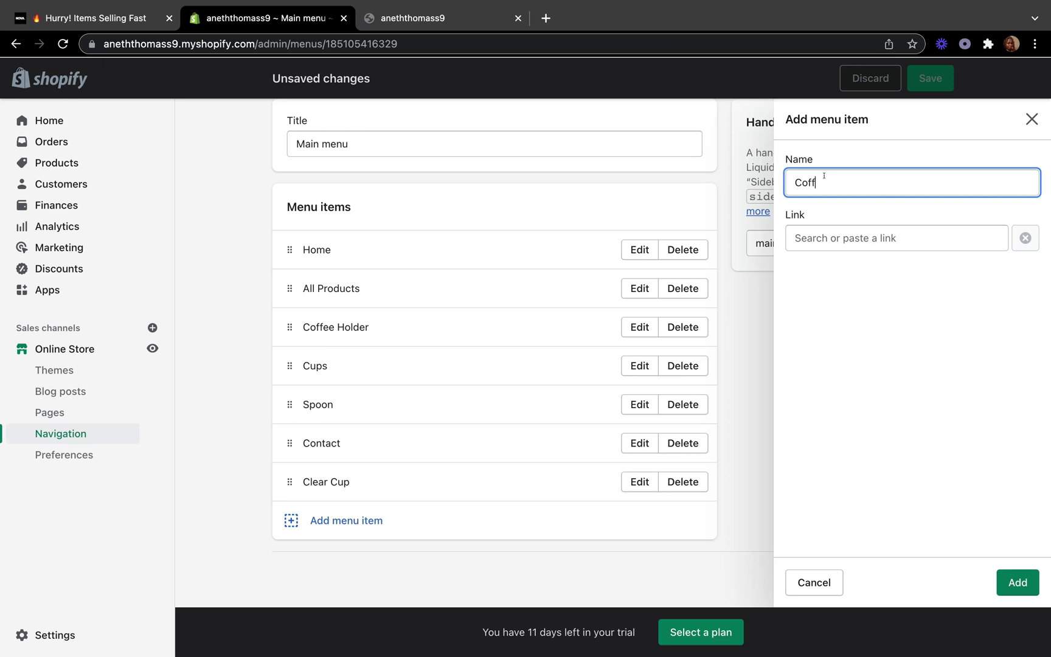
{"action": "type", "text": "ee Cup"}
{"action": "left_click", "coordinate": [850, 238]}
{"action": "left_click", "coordinate": [850, 323]}
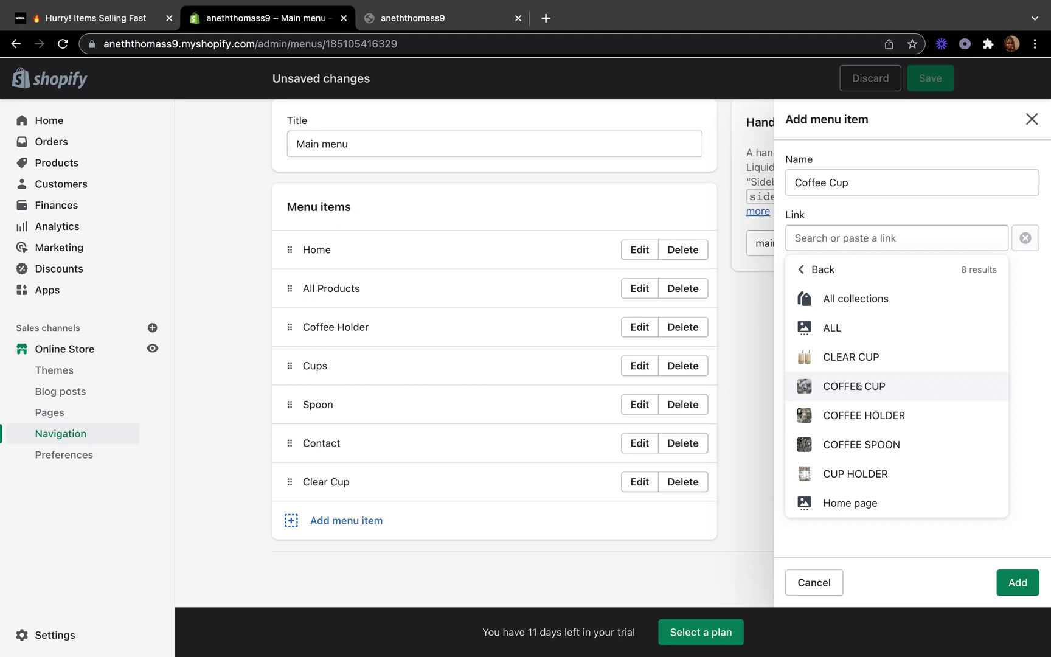
{"action": "left_click", "coordinate": [859, 387]}
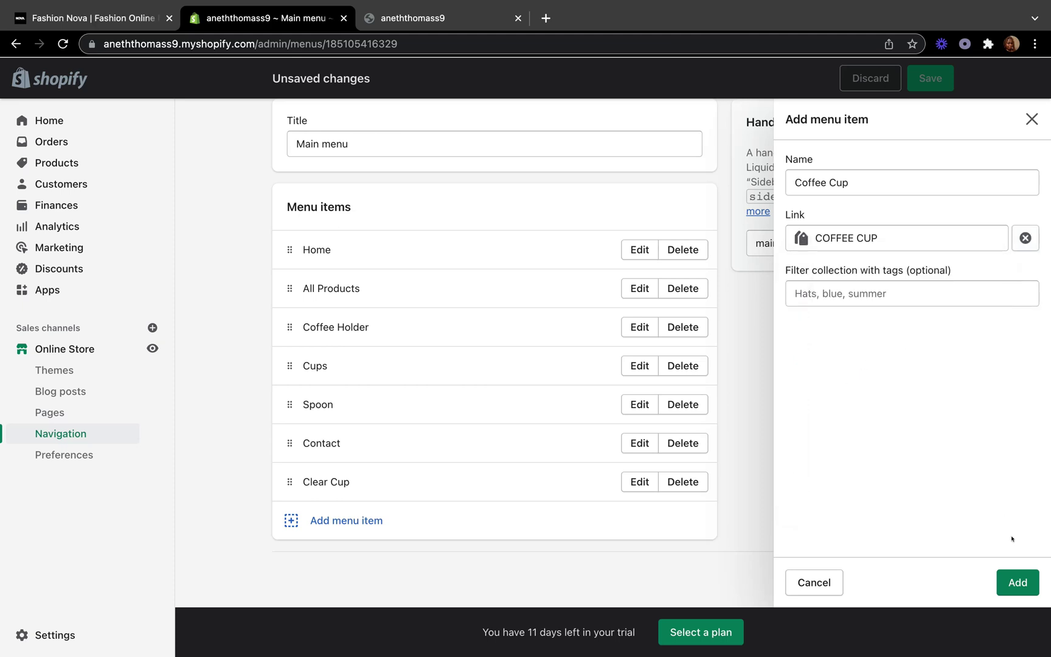
{"action": "left_click", "coordinate": [1017, 582]}
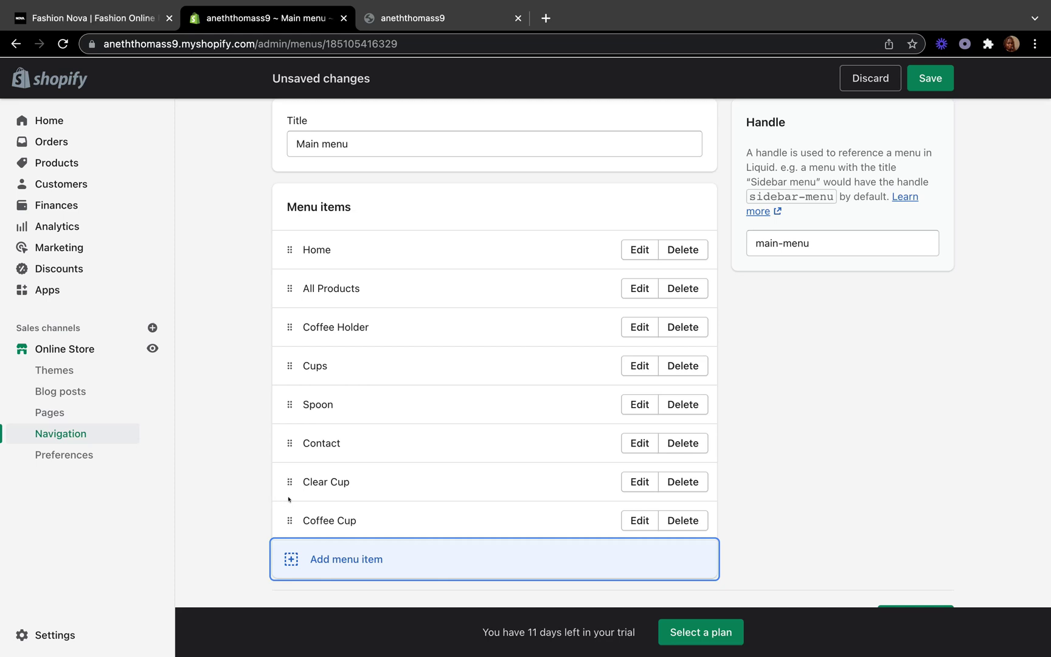
- Nest the Clear Cup and Coffee Cup menu items under Cups in the Main menu
{"action": "left_click_drag", "start_coordinate": [289, 481], "coordinate": [342, 417]}
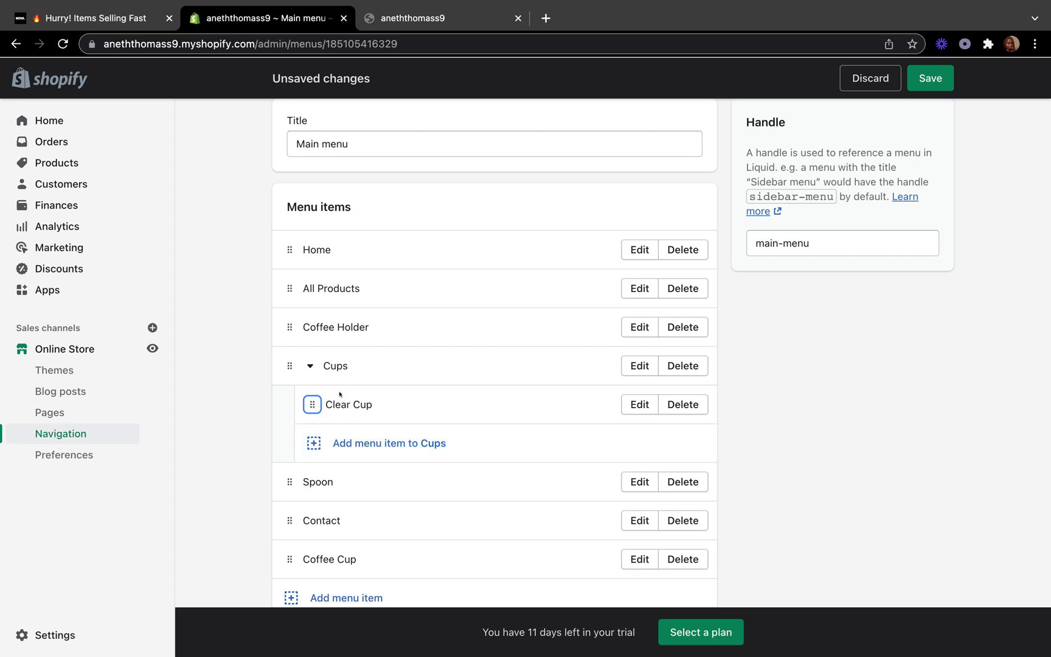
{"action": "scroll", "coordinate": [341, 396], "scroll_direction": "down", "scroll_amount": 2}
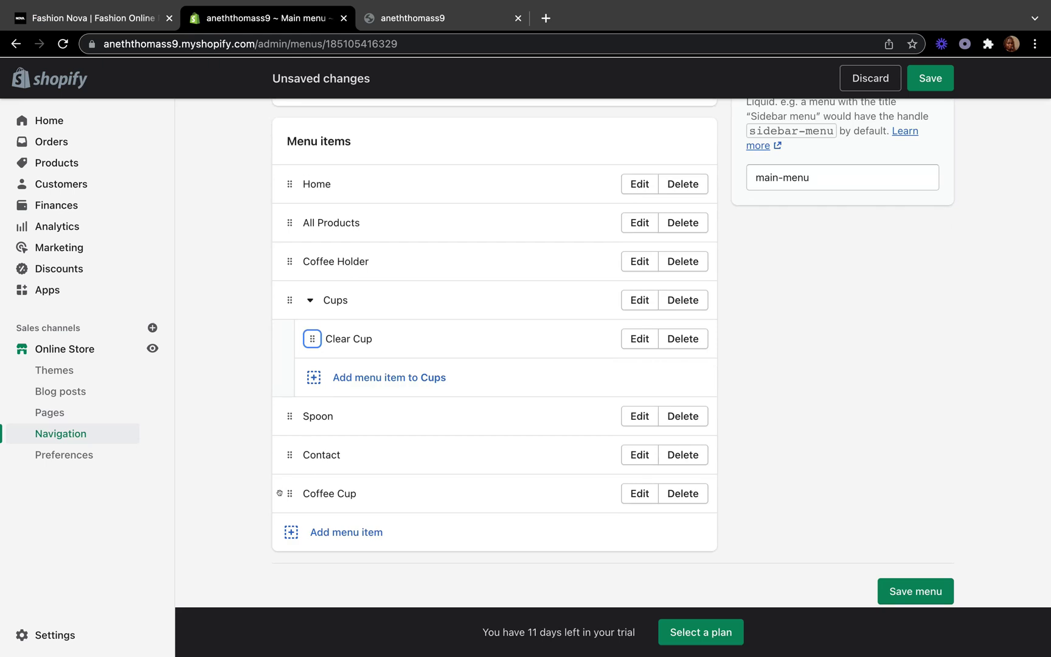
{"action": "left_click_drag", "start_coordinate": [280, 493], "coordinate": [289, 520]}
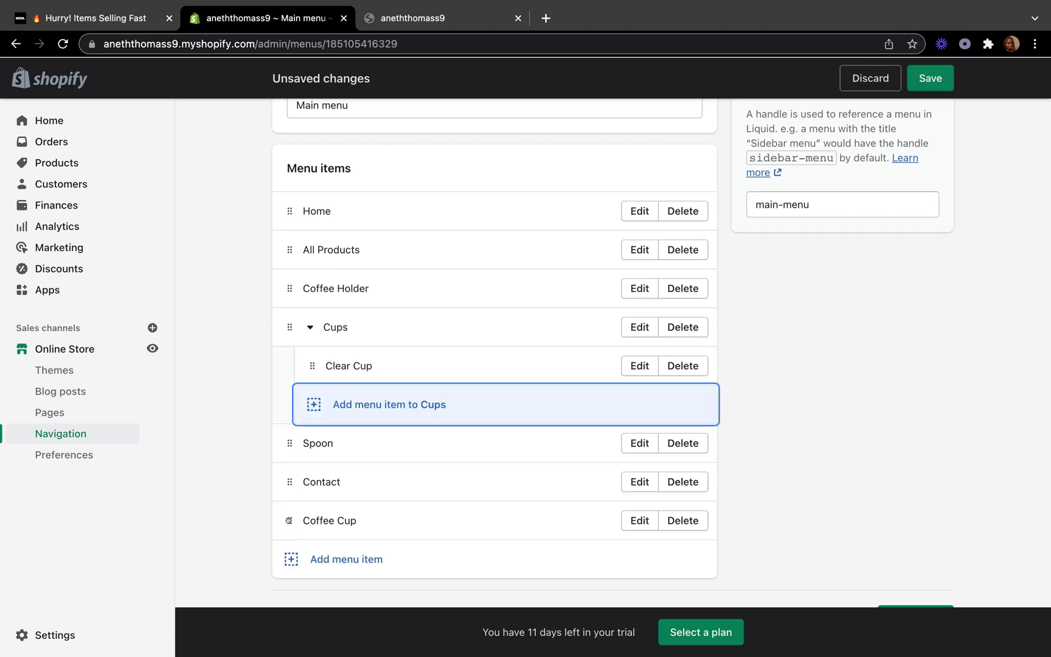
{"action": "left_click_drag", "start_coordinate": [289, 520], "coordinate": [312, 403]}
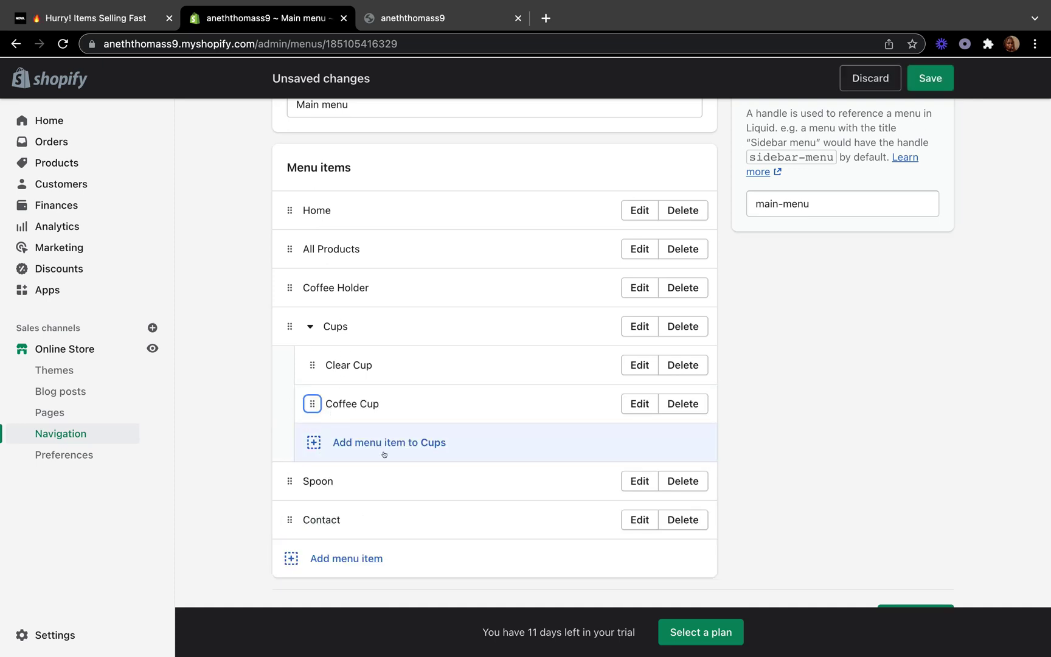
- Add a sub-item named "coffee mugs" under Cups, linked to the CLEAR CUP collection, and save the menu
{"action": "left_click", "coordinate": [313, 442]}
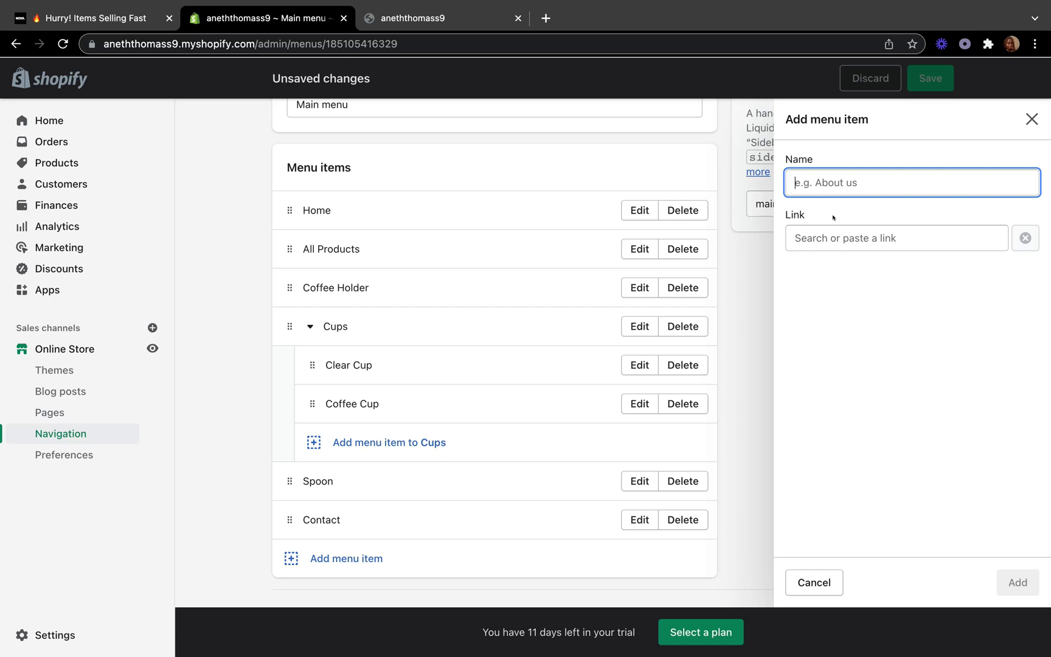
{"action": "type", "text": "coffe"}
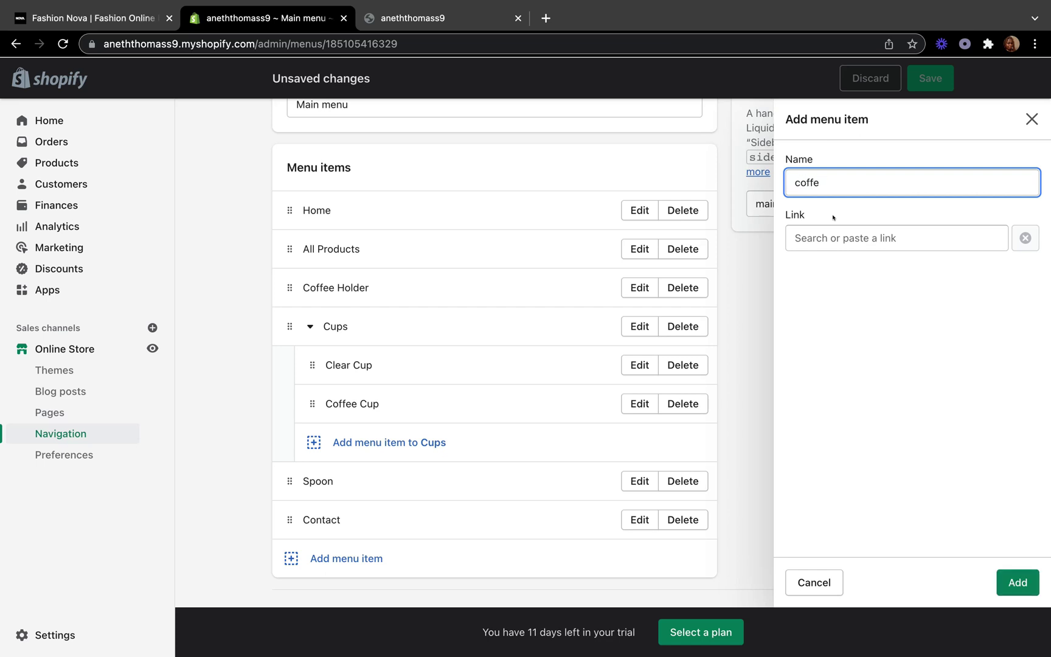
{"action": "type", "text": "e mugs"}
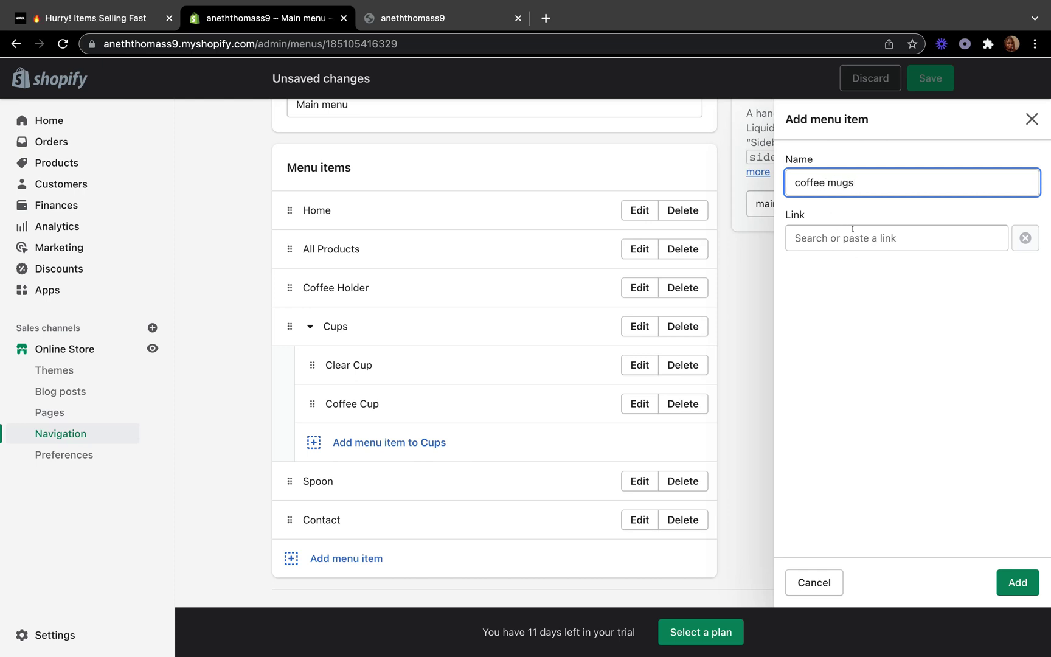
{"action": "left_click", "coordinate": [851, 237]}
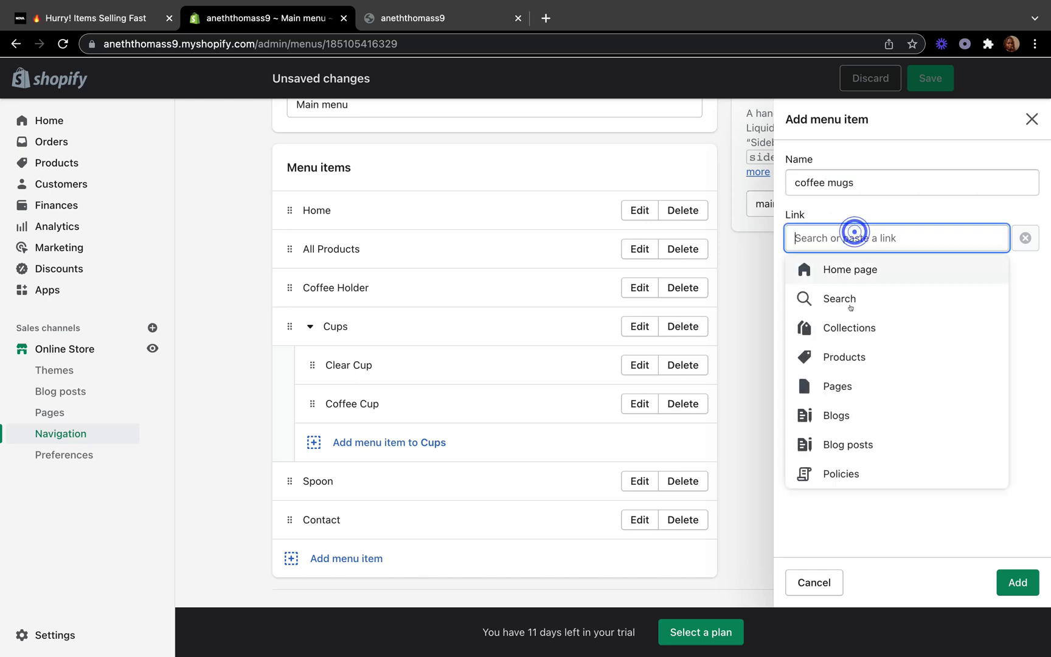
{"action": "left_click", "coordinate": [851, 326]}
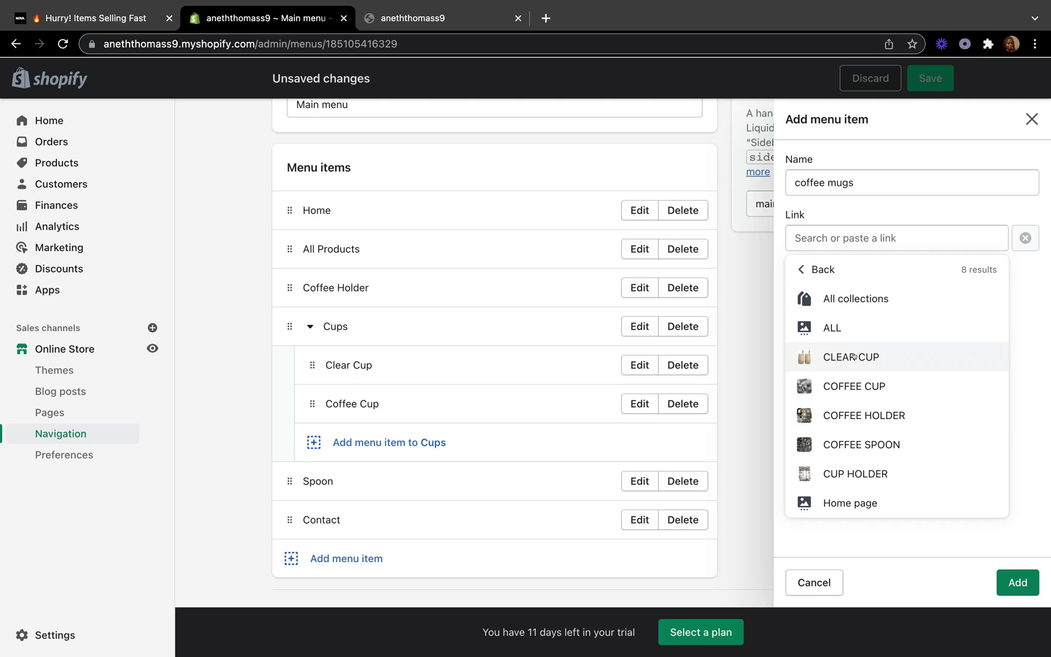
{"action": "left_click", "coordinate": [853, 356]}
{"action": "key", "text": "Return"}
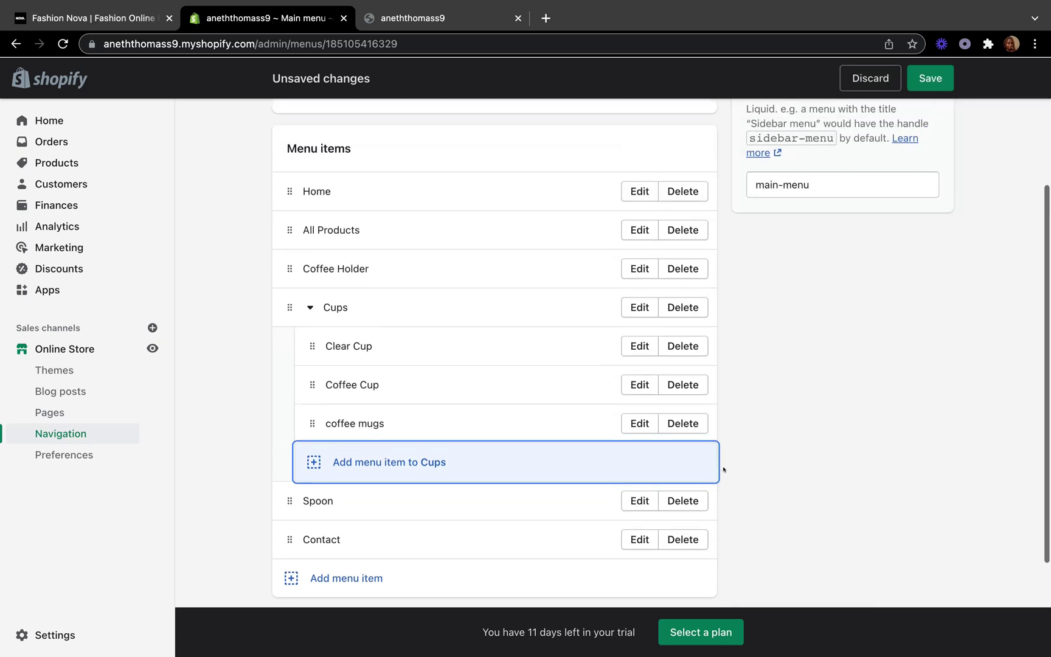
{"action": "scroll", "coordinate": [425, 422], "scroll_direction": "down", "scroll_amount": 2}
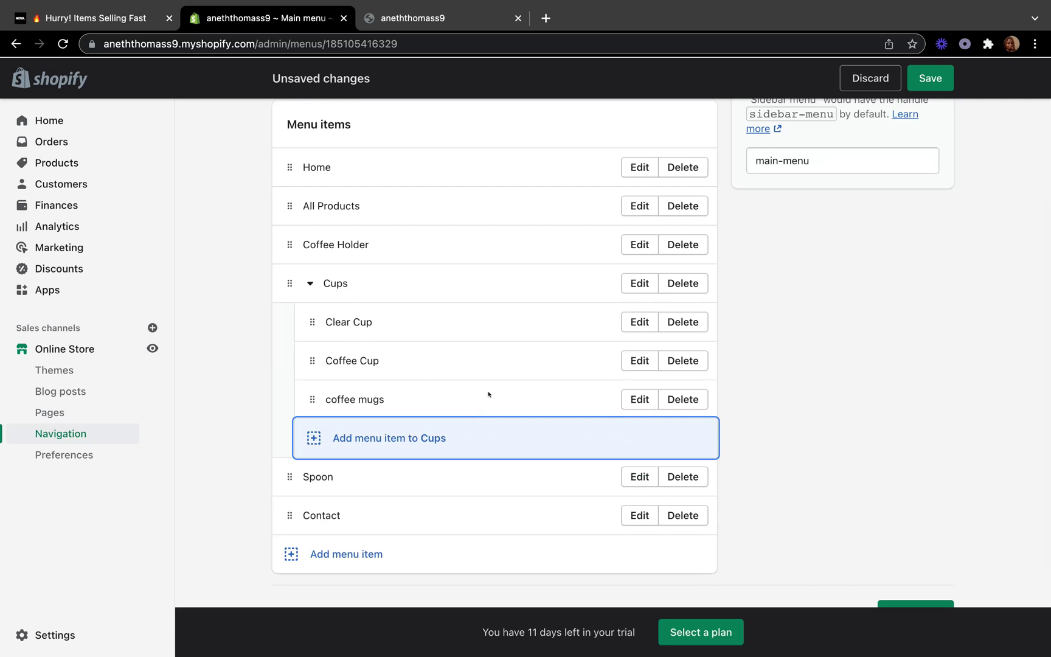
{"action": "left_click", "coordinate": [925, 78]}
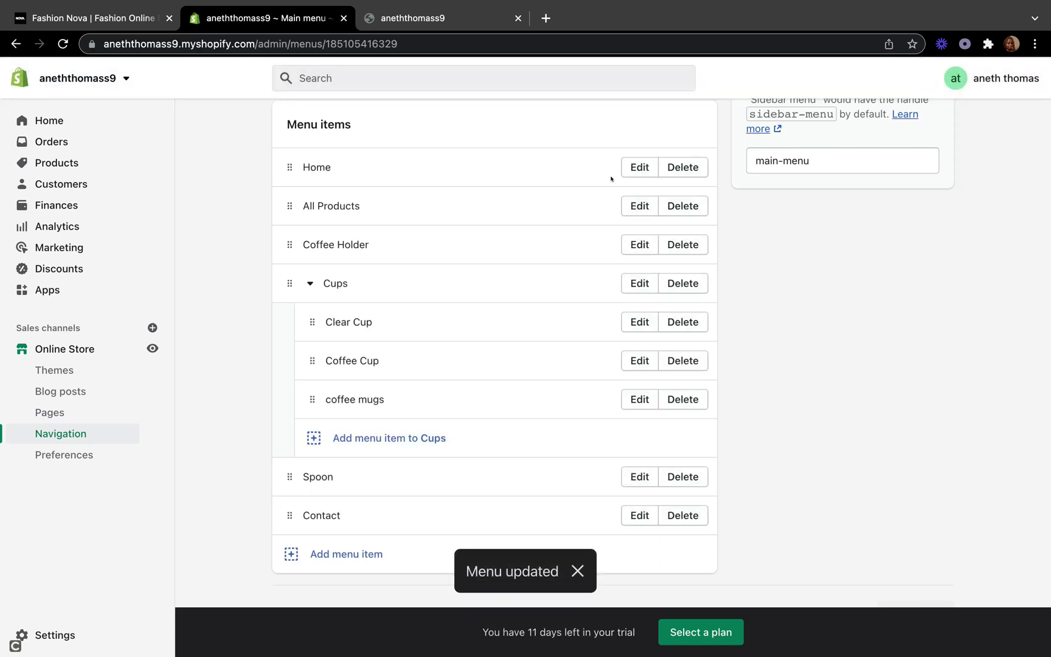
- Reload the coffee storefront and examine the links in its Cups drop-down menu
{"action": "left_click", "coordinate": [420, 18]}
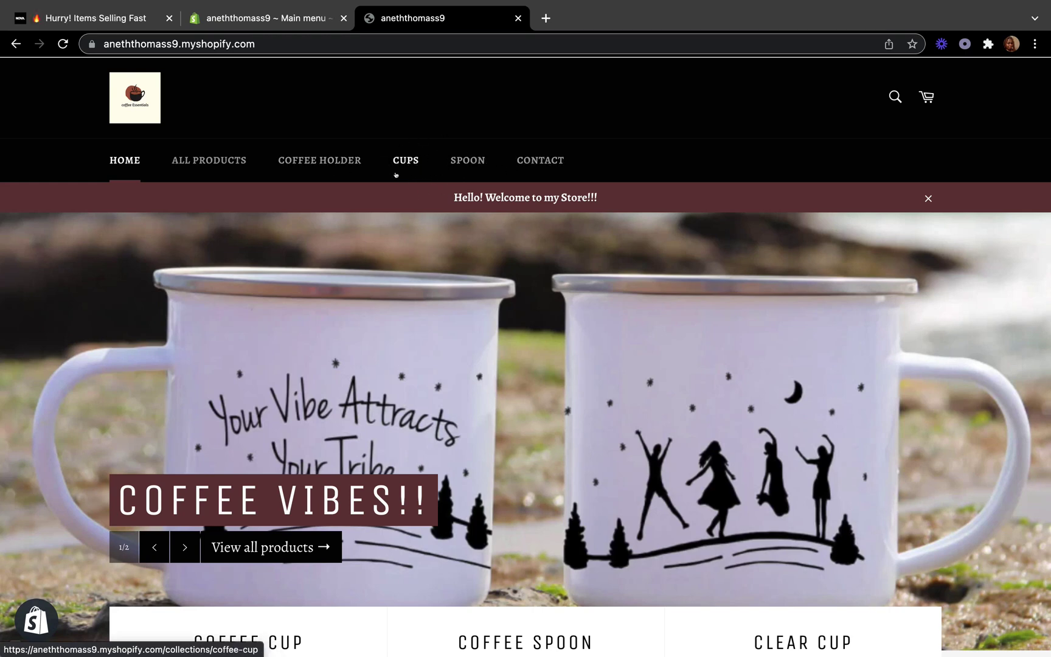
{"action": "left_click", "coordinate": [61, 48]}
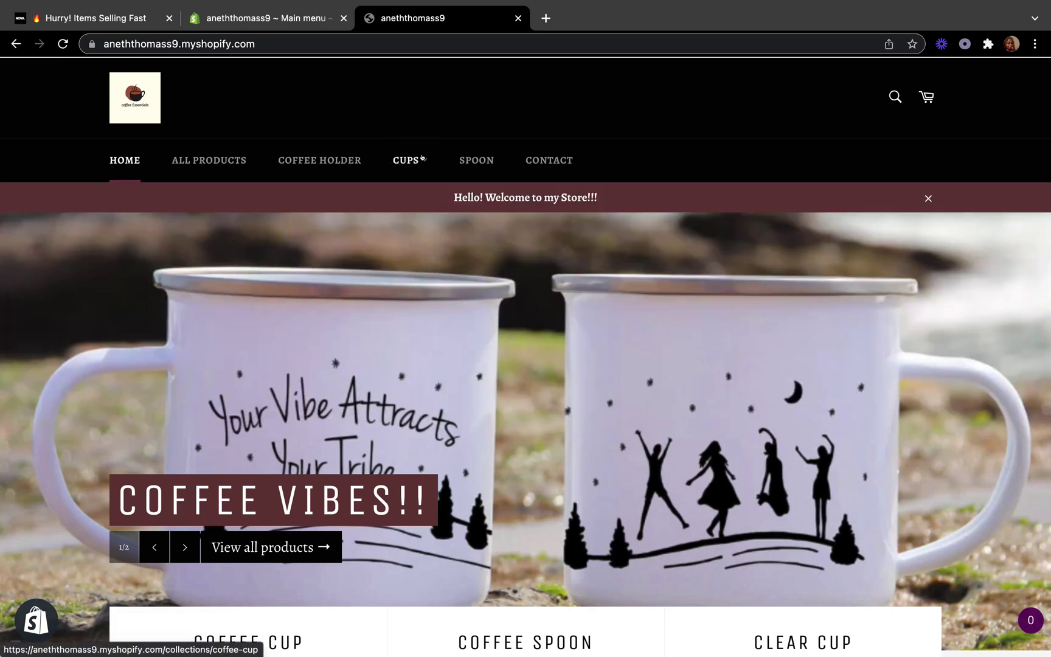
{"action": "left_click", "coordinate": [421, 159]}
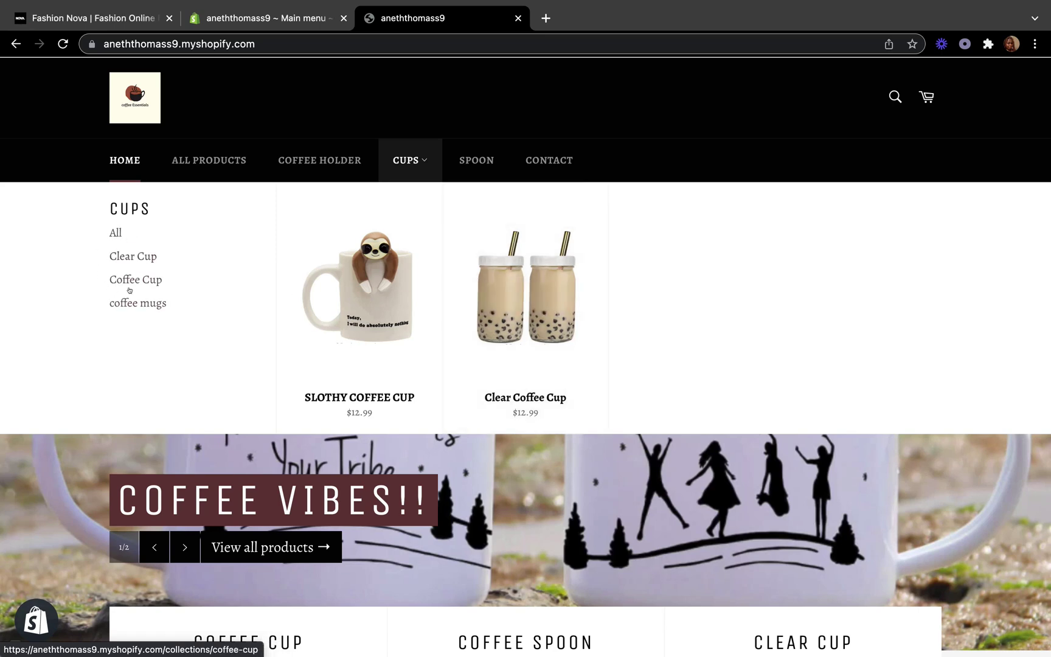
- Compare Fashion Nova's drop-down menus, such as Jeans, with the coffee storefront's Cups drop-down
{"action": "left_click", "coordinate": [123, 17]}
{"action": "mouse_move", "coordinate": [173, 161]}
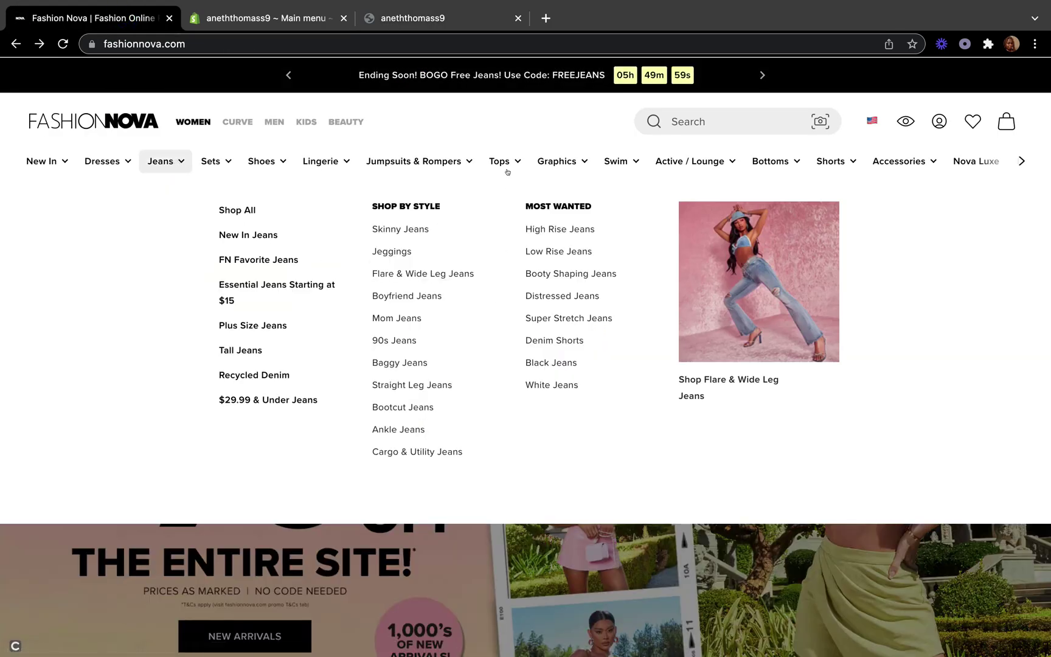
{"action": "mouse_move", "coordinate": [568, 161]}
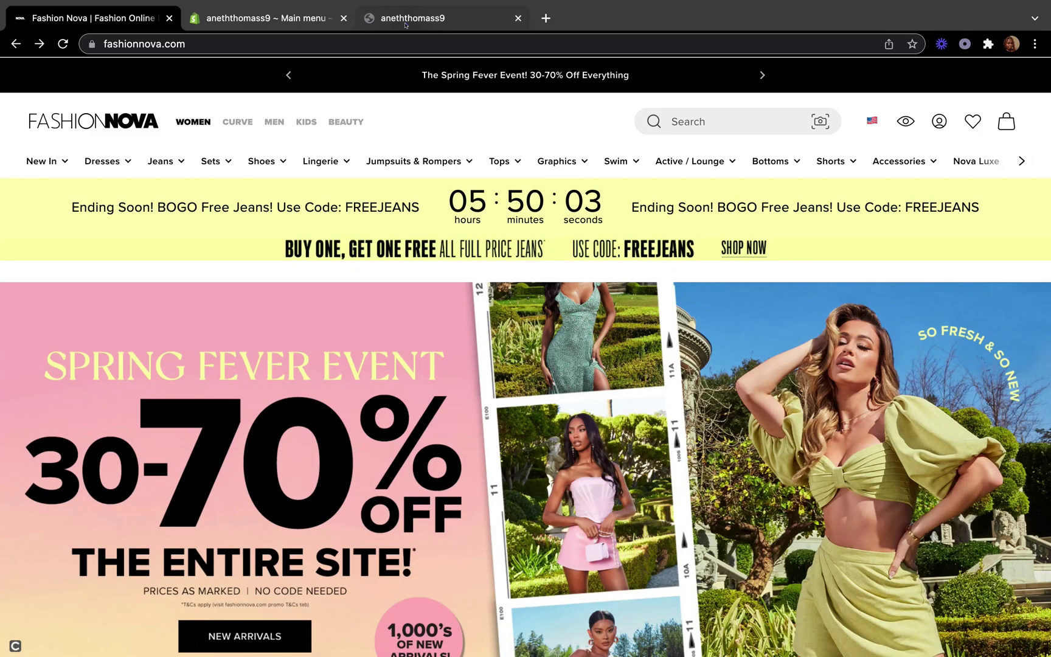
{"action": "left_click", "coordinate": [407, 25]}
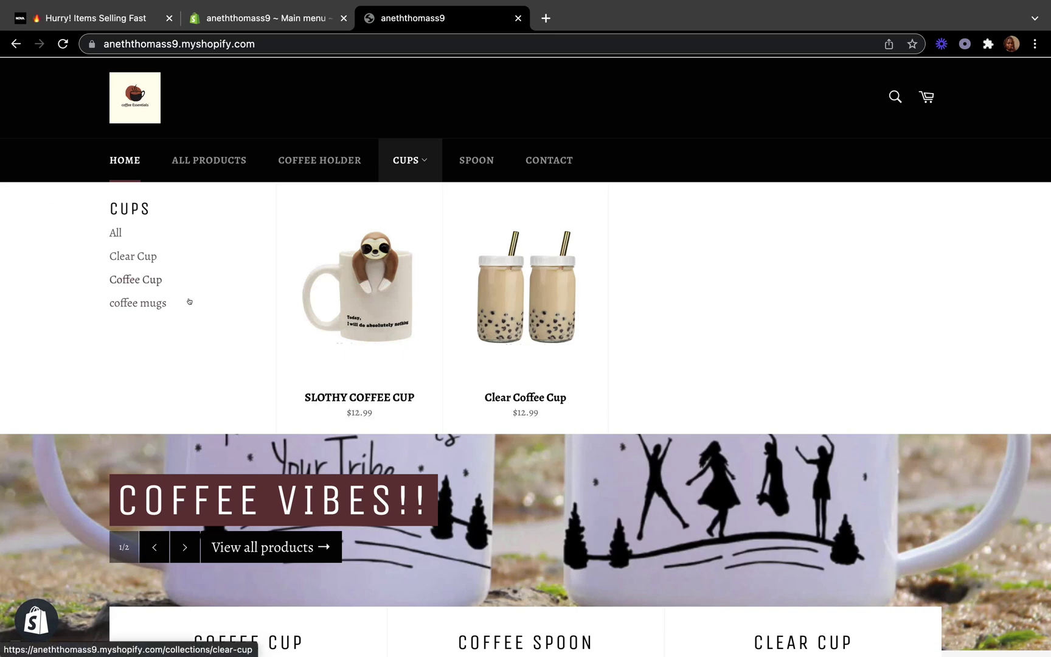
{"action": "left_click", "coordinate": [612, 116]}
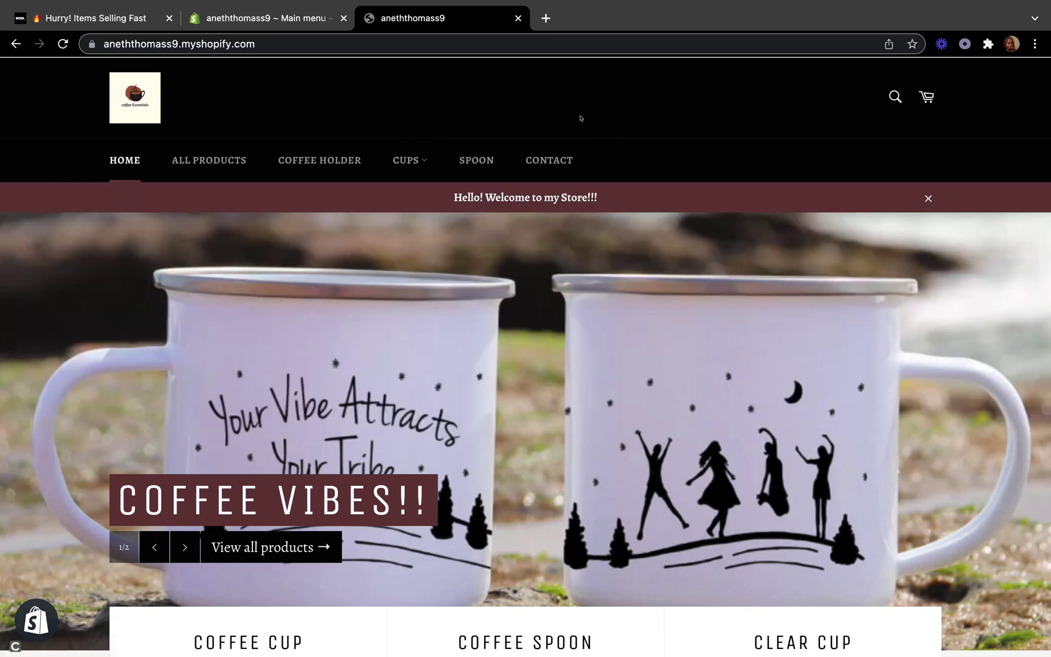
- Add a menu item named "Silver Spoon" to the store's Main menu in the Shopify admin, linked to the COFFEE SPOON collection
{"action": "left_click", "coordinate": [298, 21]}
{"action": "scroll", "coordinate": [331, 180], "scroll_direction": "up", "scroll_amount": 5}
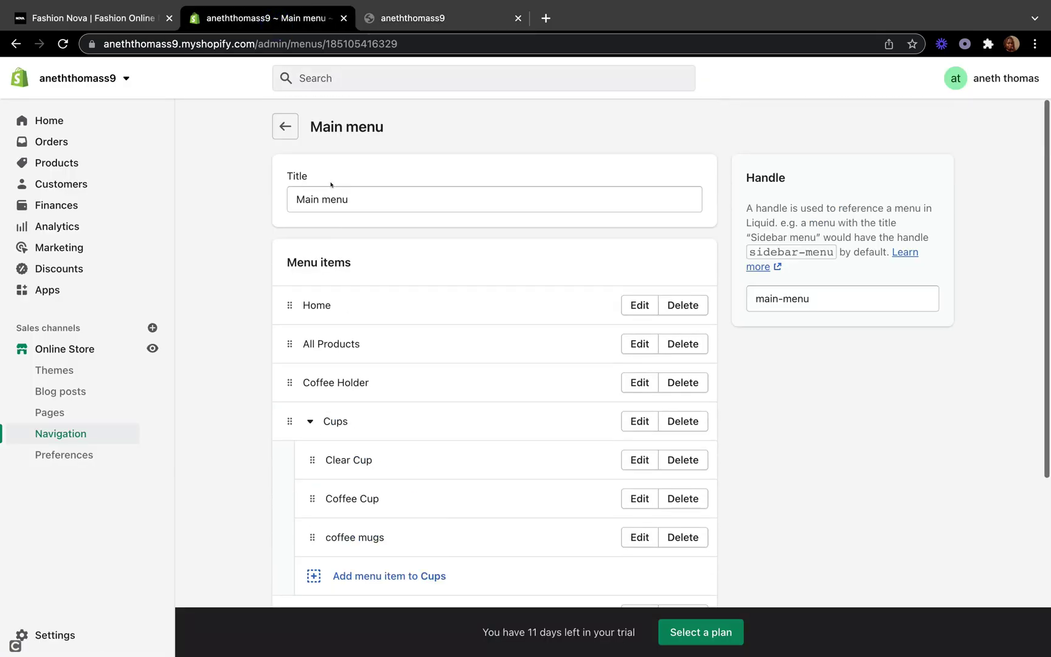
{"action": "scroll", "coordinate": [331, 181], "scroll_direction": "down", "scroll_amount": 5}
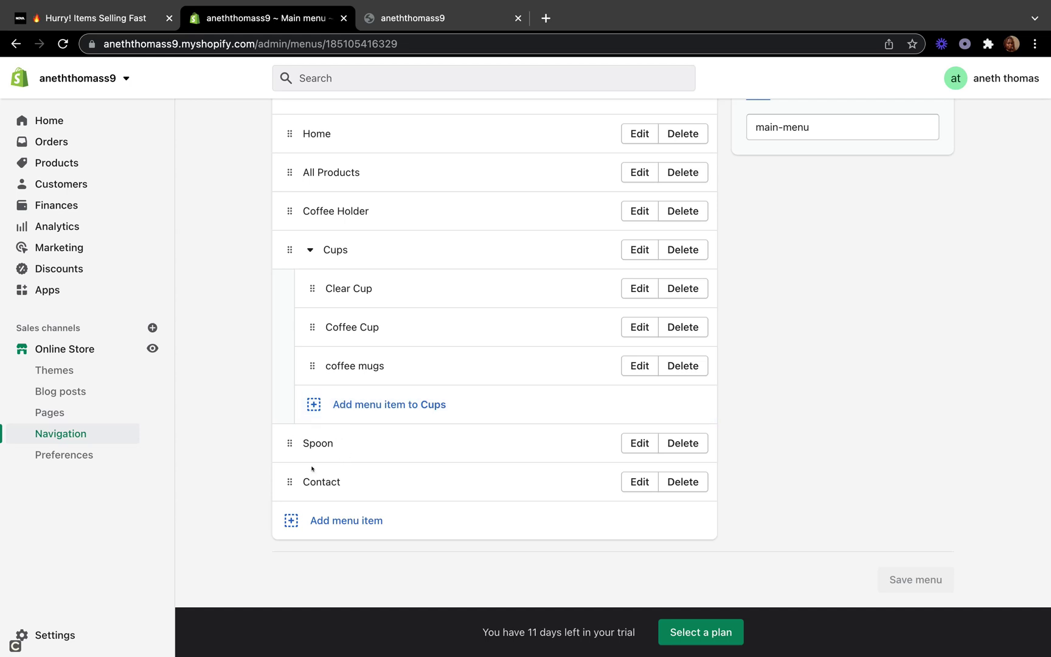
{"action": "left_click", "coordinate": [290, 520]}
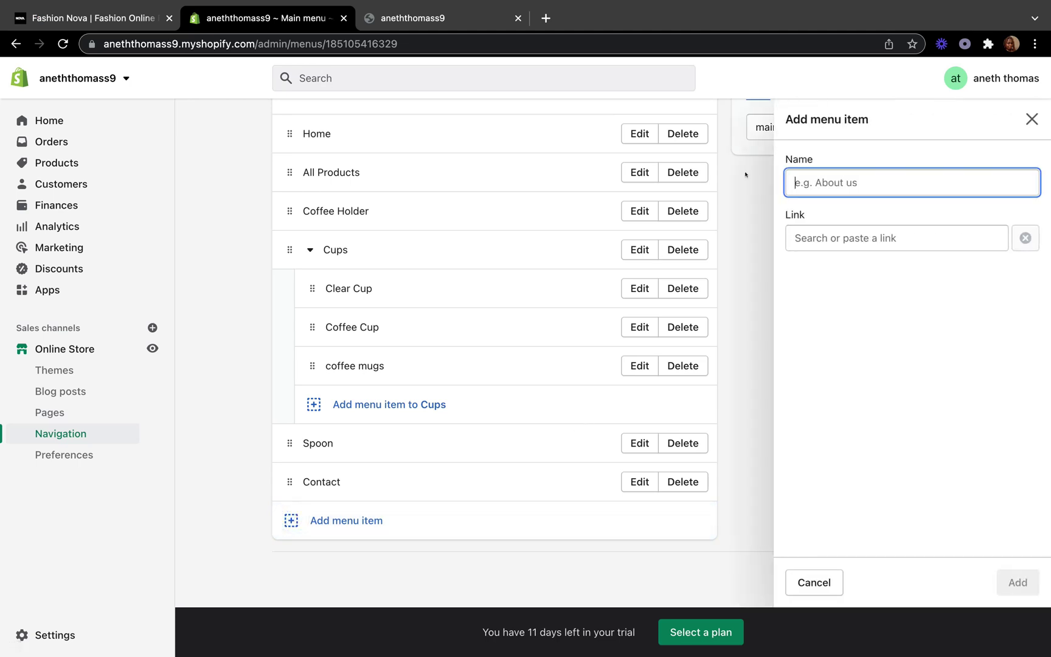
{"action": "type", "text": "f"}
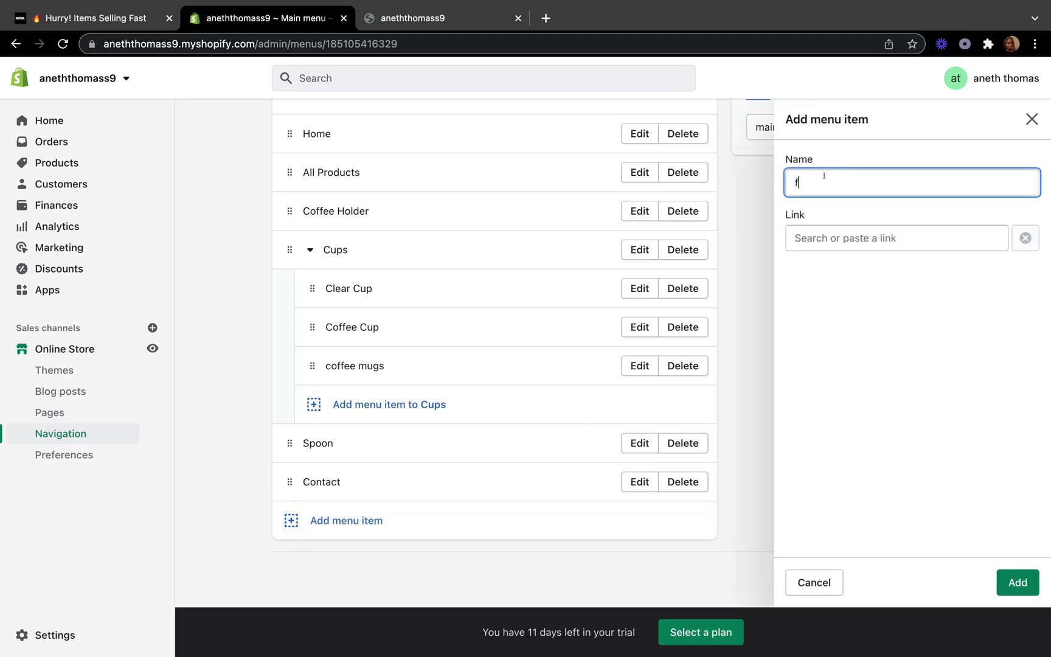
{"action": "type", "text": "A"}
{"action": "key", "text": "BackSpace"}
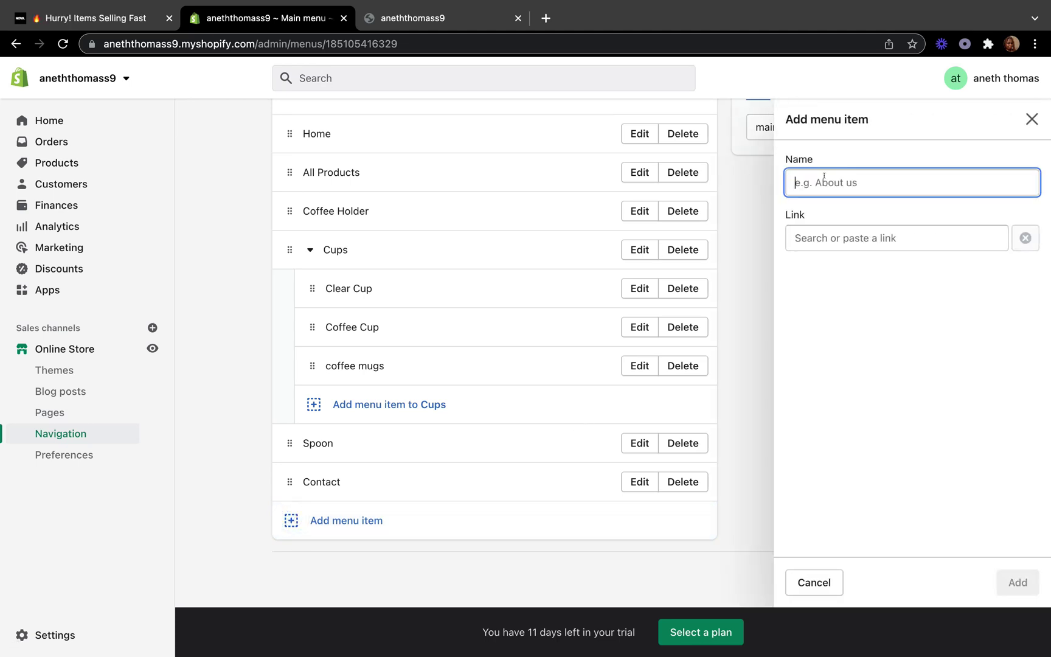
{"action": "type", "text": "Silve"}
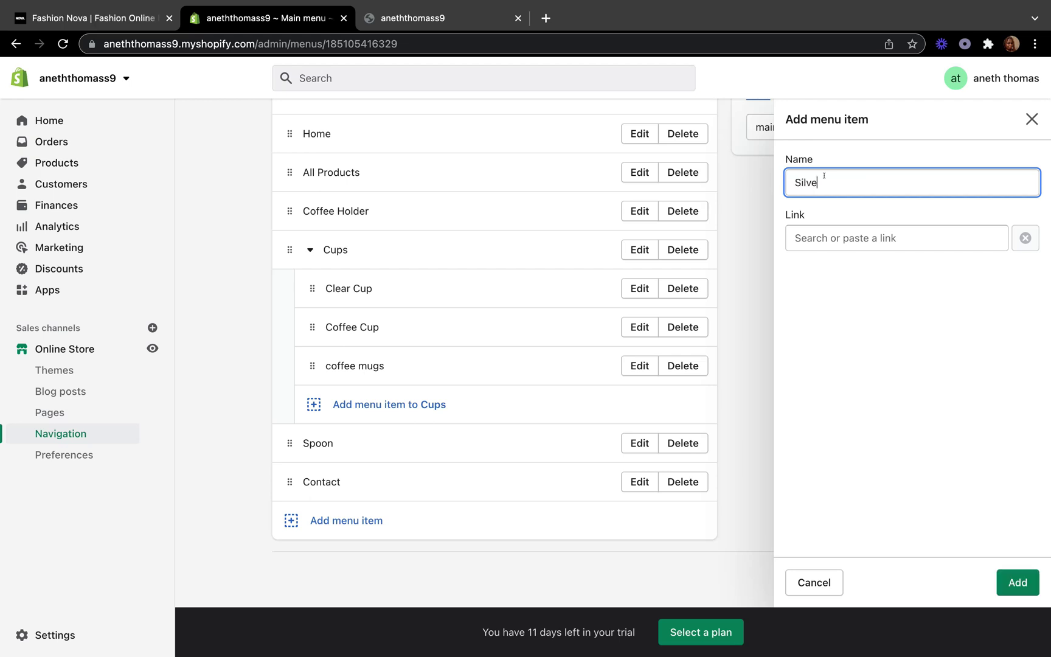
{"action": "type", "text": "rr Spoon"}
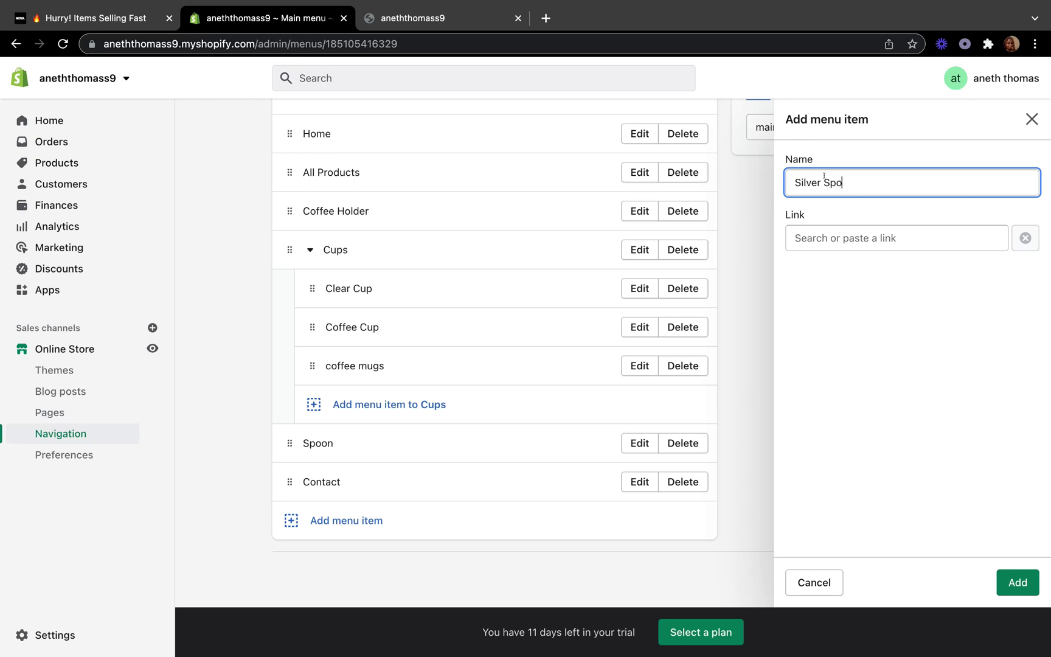
{"action": "left_click", "coordinate": [834, 237]}
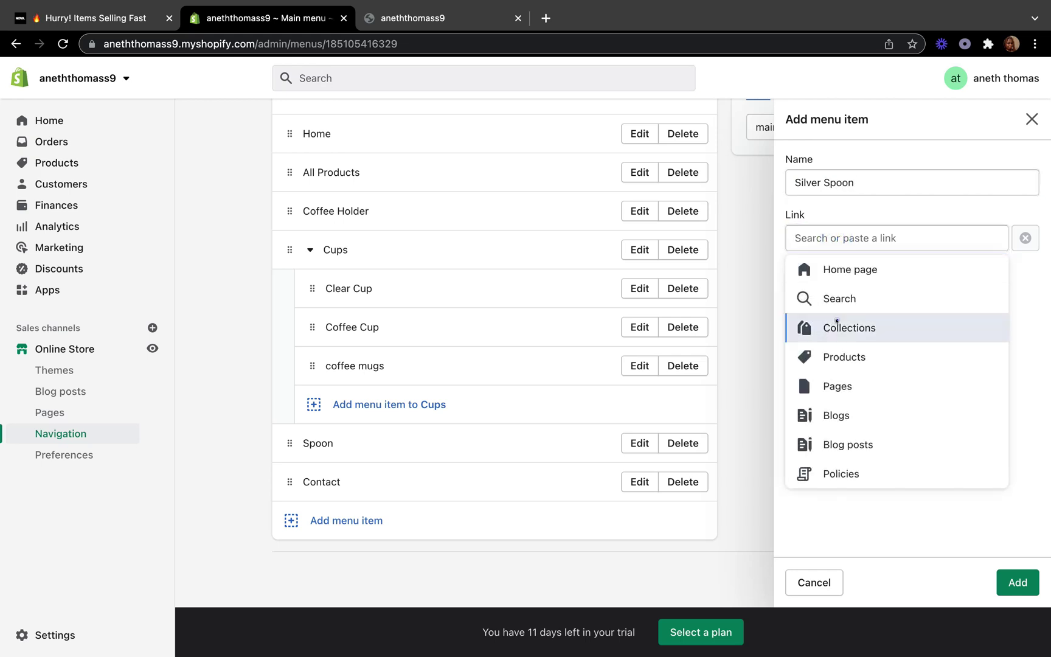
{"action": "left_click", "coordinate": [836, 326]}
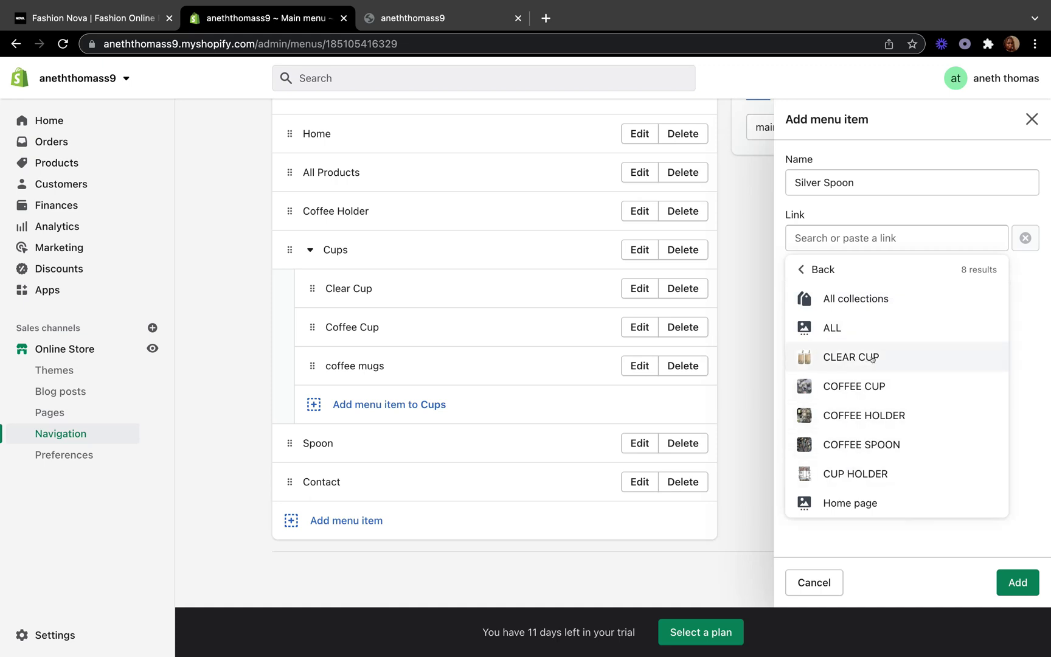
{"action": "left_click", "coordinate": [869, 442]}
{"action": "left_click", "coordinate": [1000, 573]}
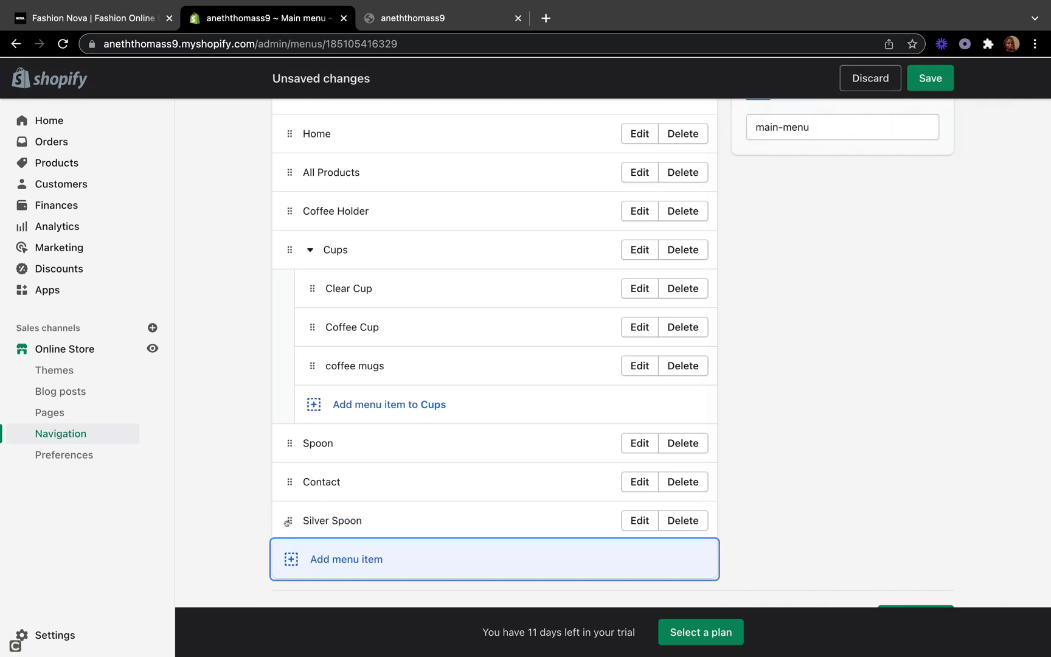
- Nest the Silver Spoon item under Spoon and save the Main menu
{"action": "left_click_drag", "start_coordinate": [287, 521], "coordinate": [315, 495]}
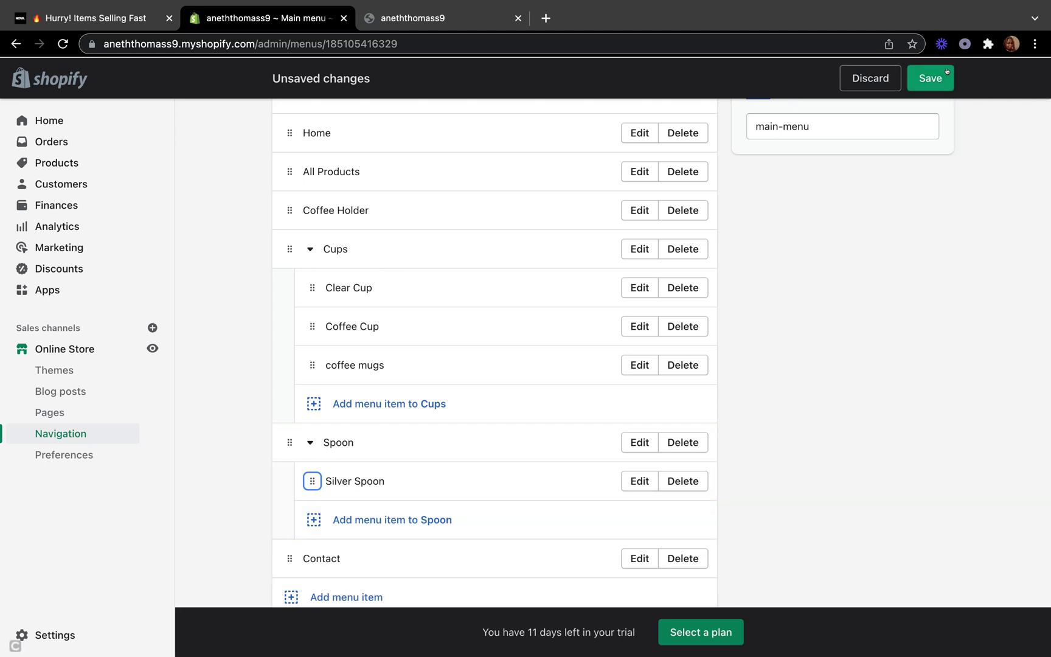
{"action": "left_click", "coordinate": [919, 82]}
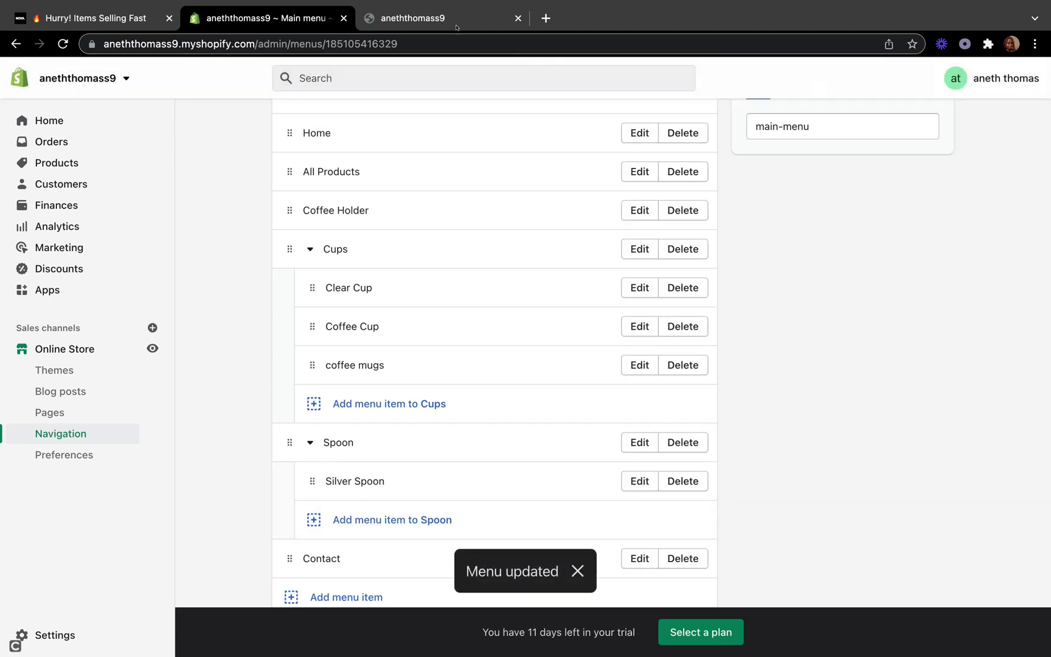
- Reload the coffee storefront and examine the Spoon drop-down menu, closing it when done
{"action": "left_click", "coordinate": [444, 18]}
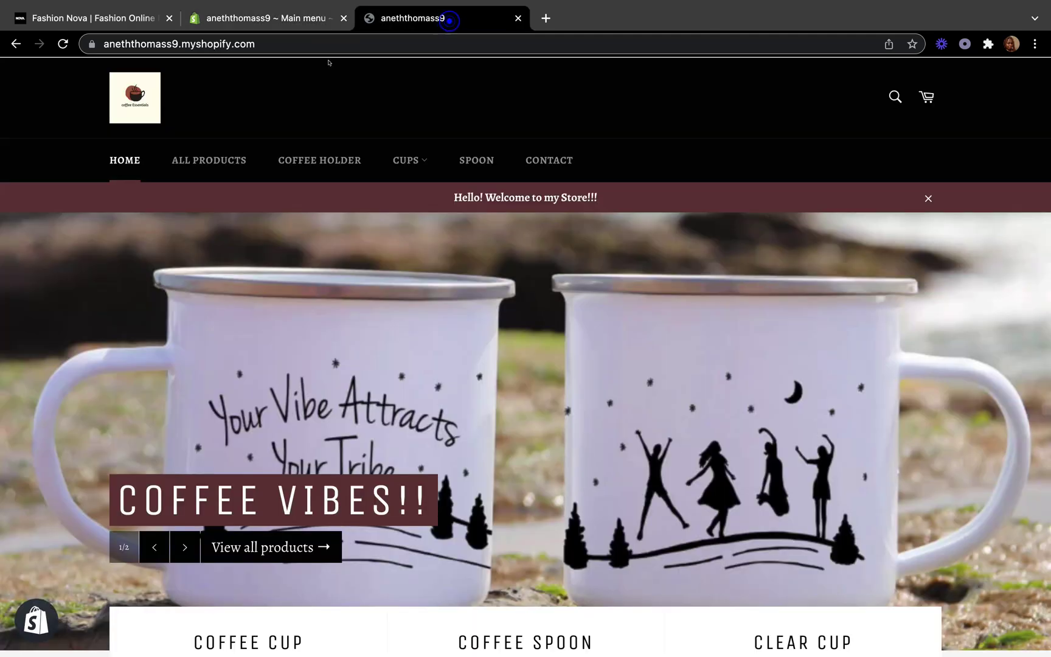
{"action": "left_click", "coordinate": [63, 44]}
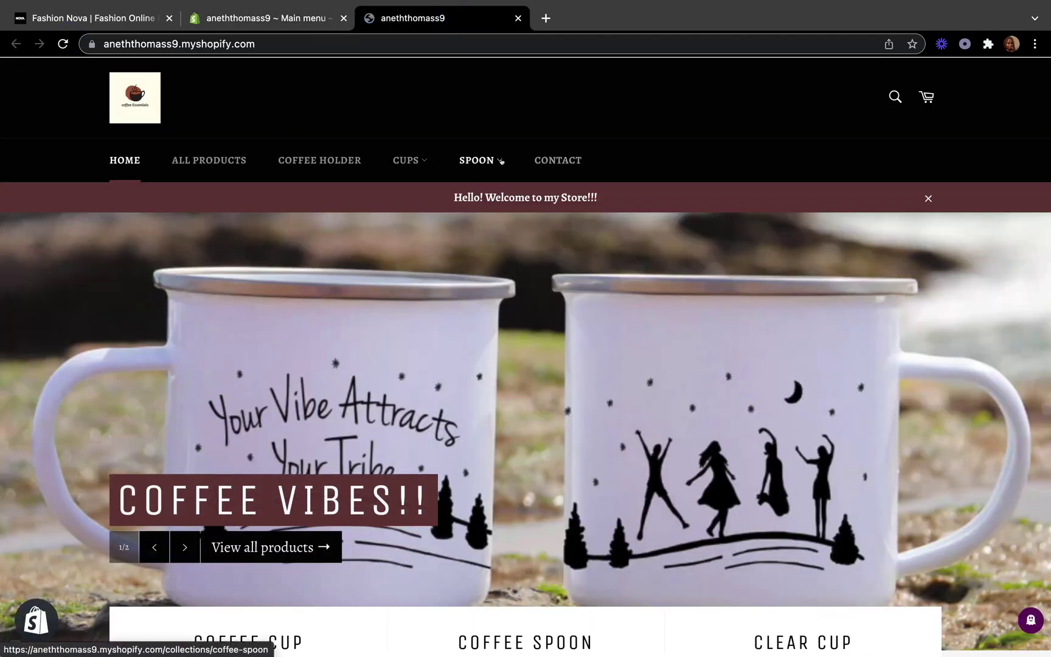
{"action": "left_click", "coordinate": [497, 158]}
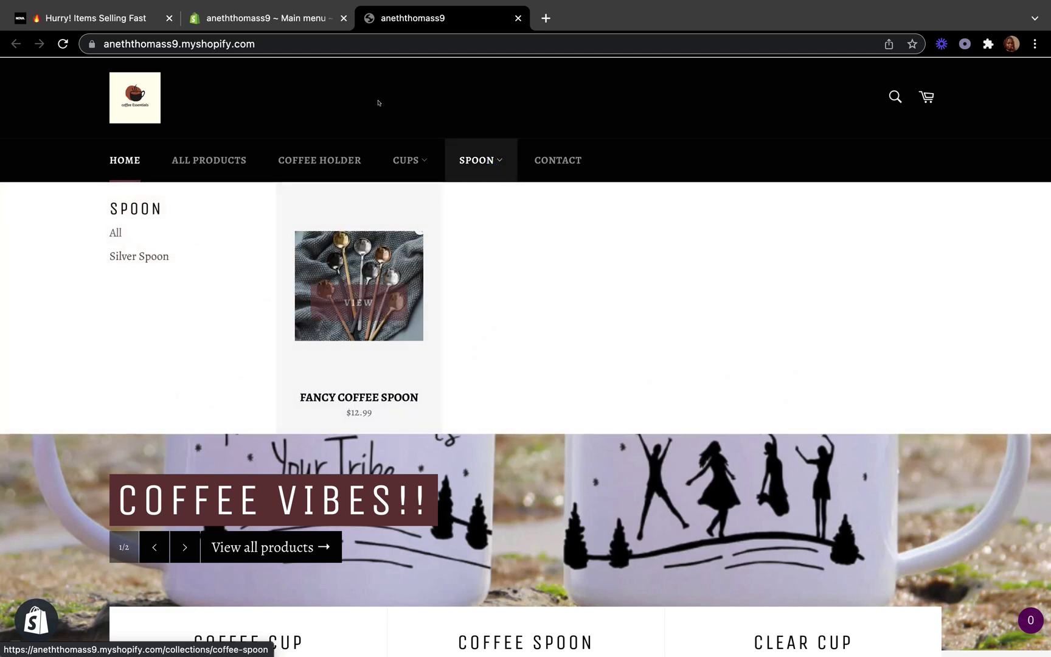
{"action": "left_click", "coordinate": [517, 94]}
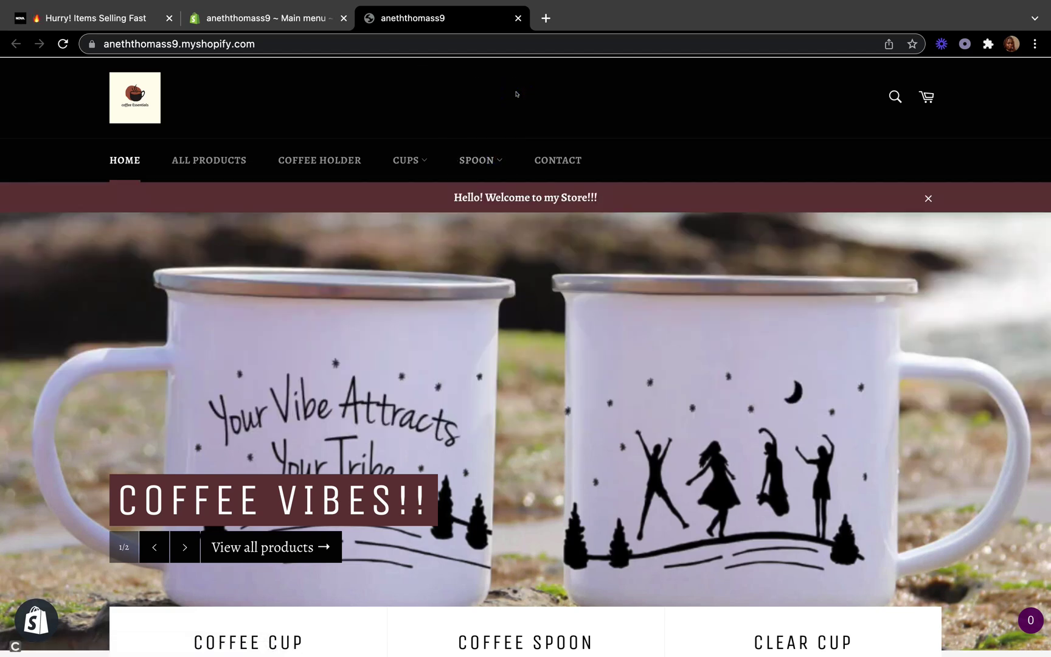